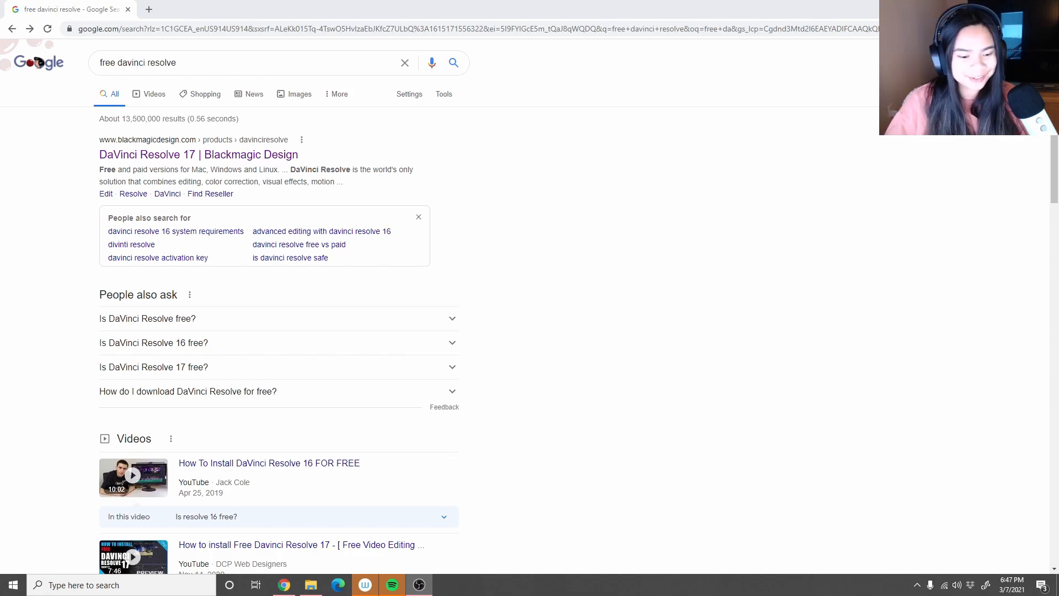
- Open the DaVinci Resolve 17 page from the search results, and switch to DaVinci Resolve to open the Untitled Project
left_click(223, 157)
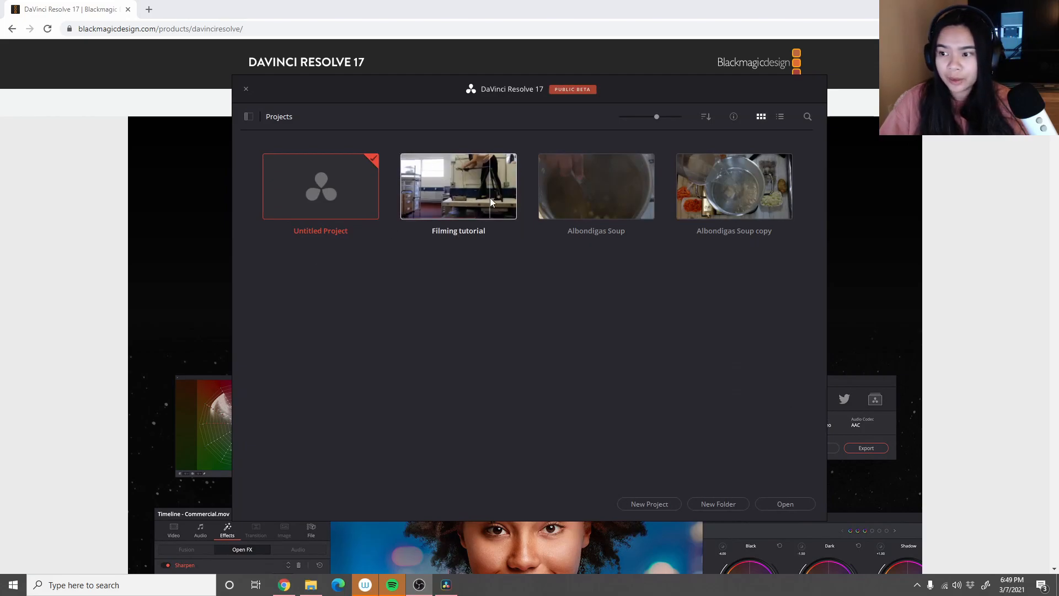
double_click(322, 193)
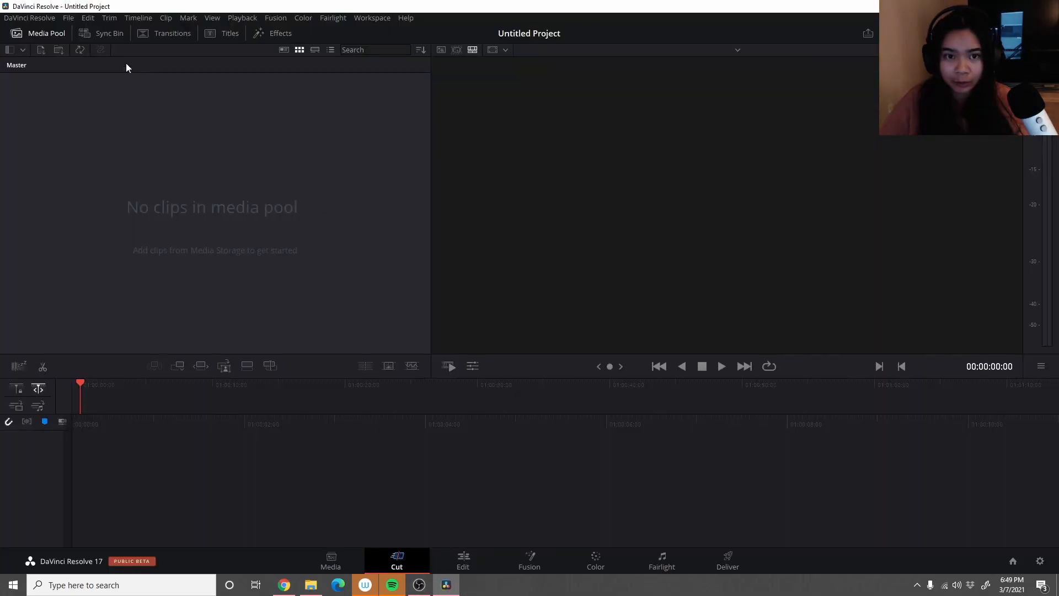
- Import IMG_4282, IMG_4283, IMG_4284 (1), IMG_4285 and IMG_4286.MOV from Downloads, changing the project frame rate to match the clips
left_click(64, 18)
mouse_move(197, 130)
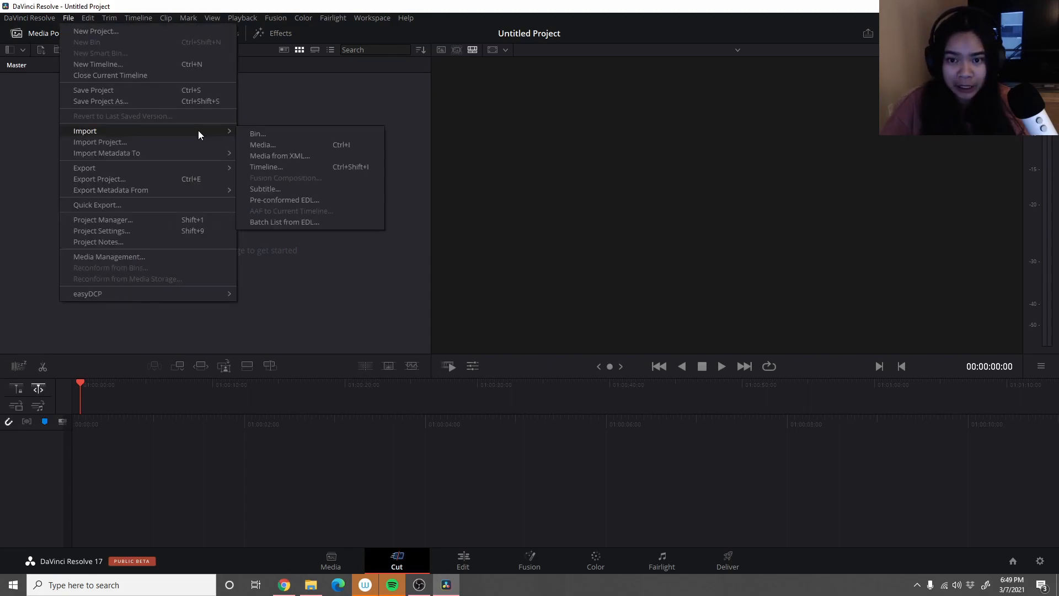
left_click(273, 145)
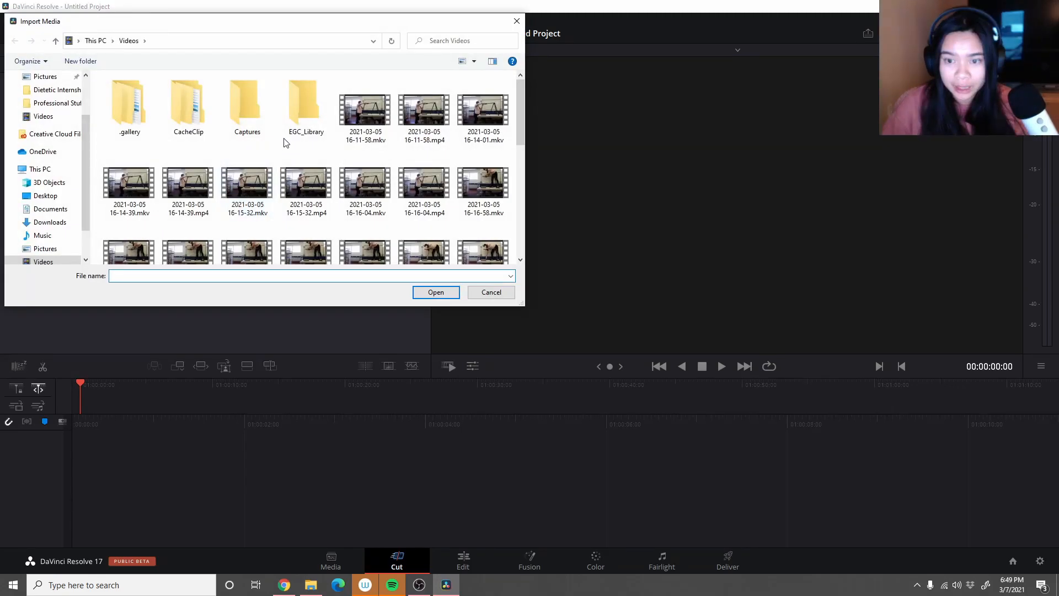
scroll(286, 141, "down", 1)
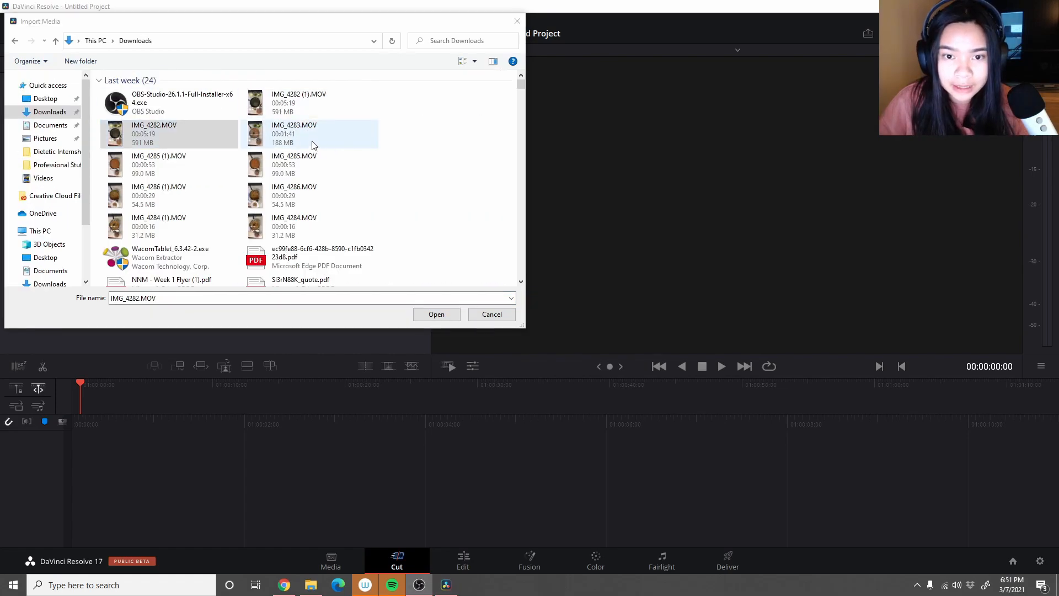
left_click(303, 143, "ctrl")
left_click(323, 163, "ctrl")
left_click(320, 201, "ctrl")
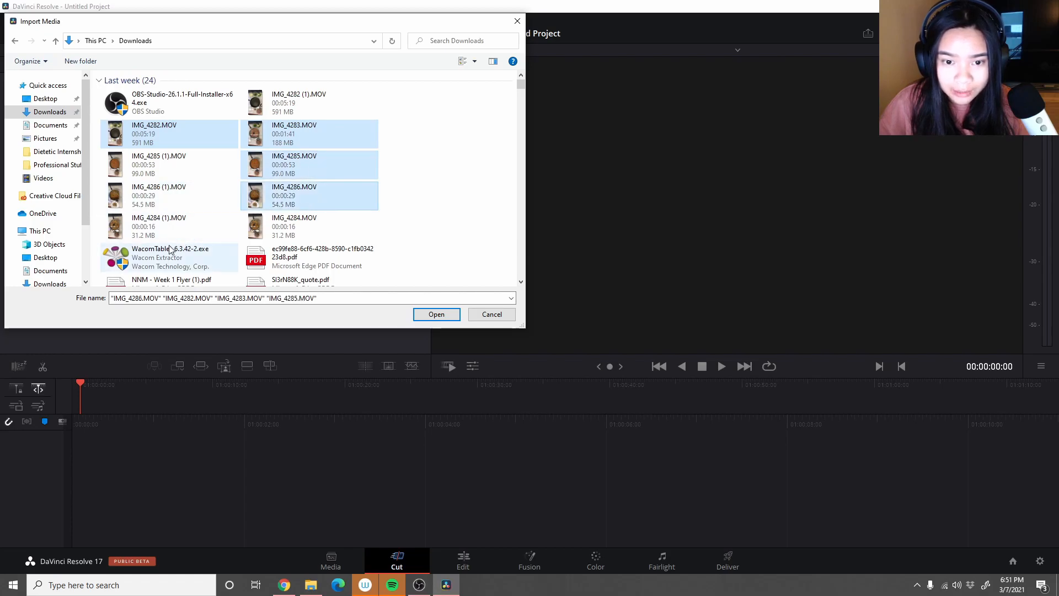
left_click(193, 229, "ctrl")
left_click(436, 315)
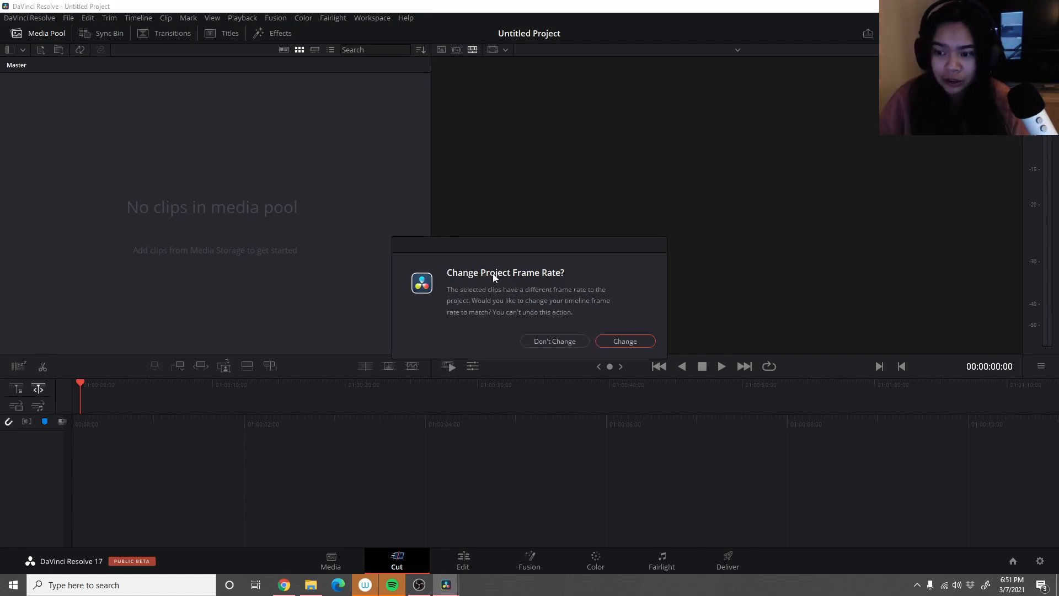
left_click(621, 341)
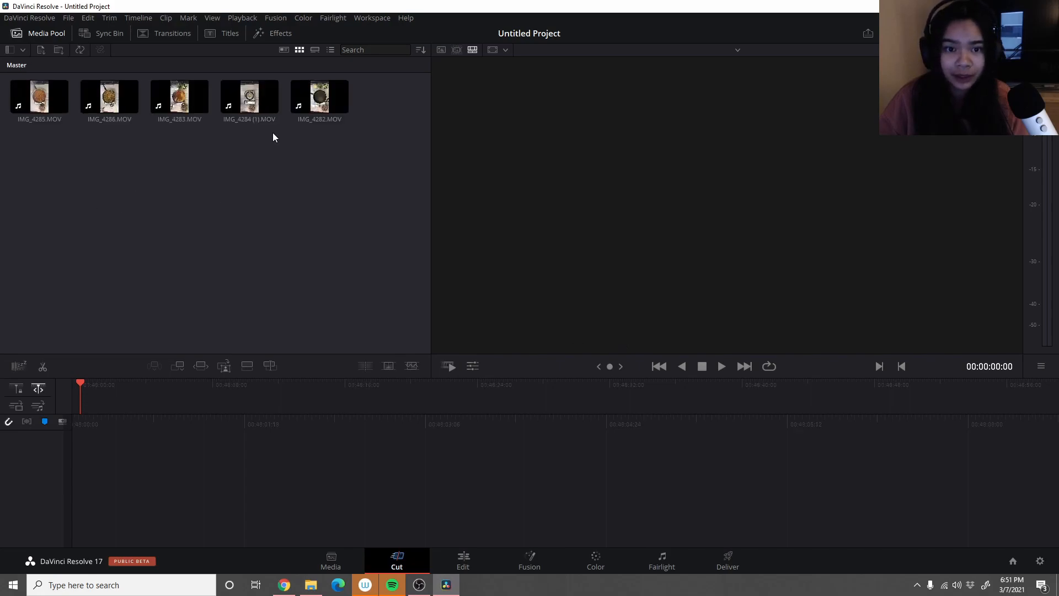
- Place the IMG_4282.MOV clip from the media pool at the start of a new timeline
left_click(57, 110)
left_click(128, 109)
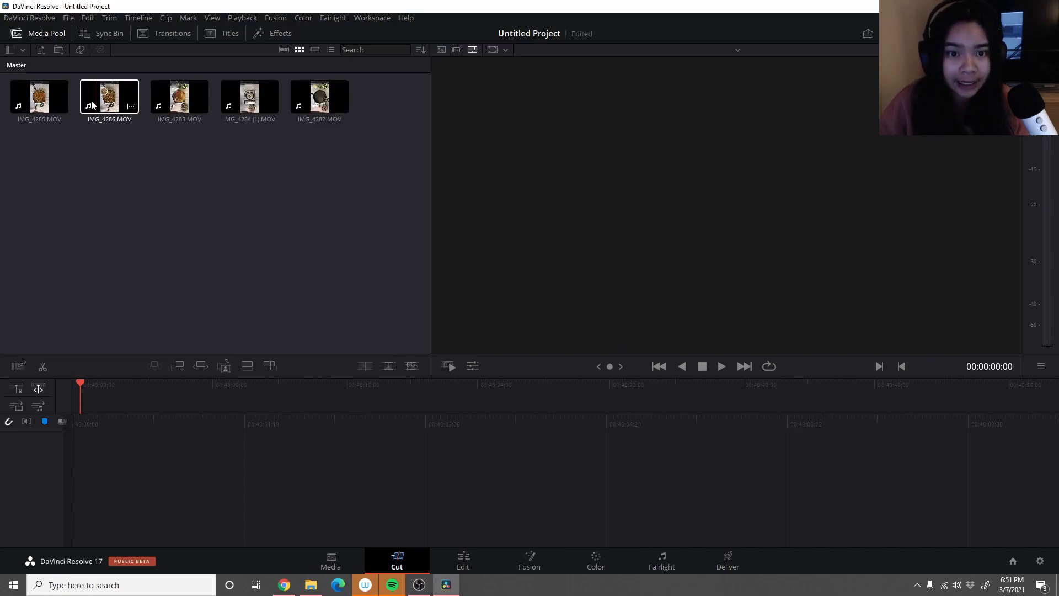
left_click(301, 100)
left_click_drag(316, 99, 95, 402)
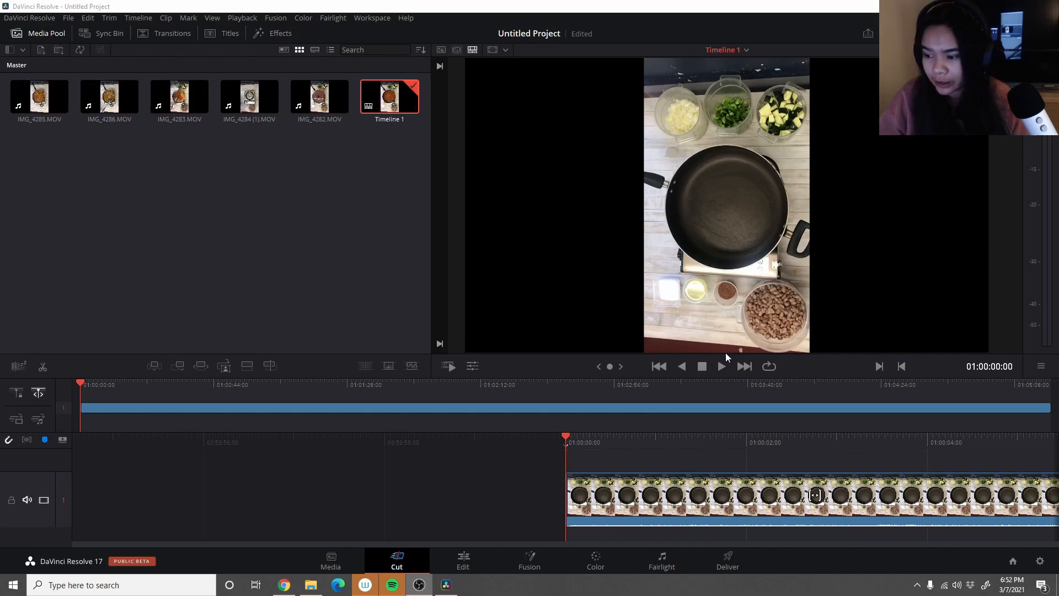
- Rotate the IMG_4282.MOV clip 90 degrees with the Input Sizing controls of the Color page
left_click(601, 567)
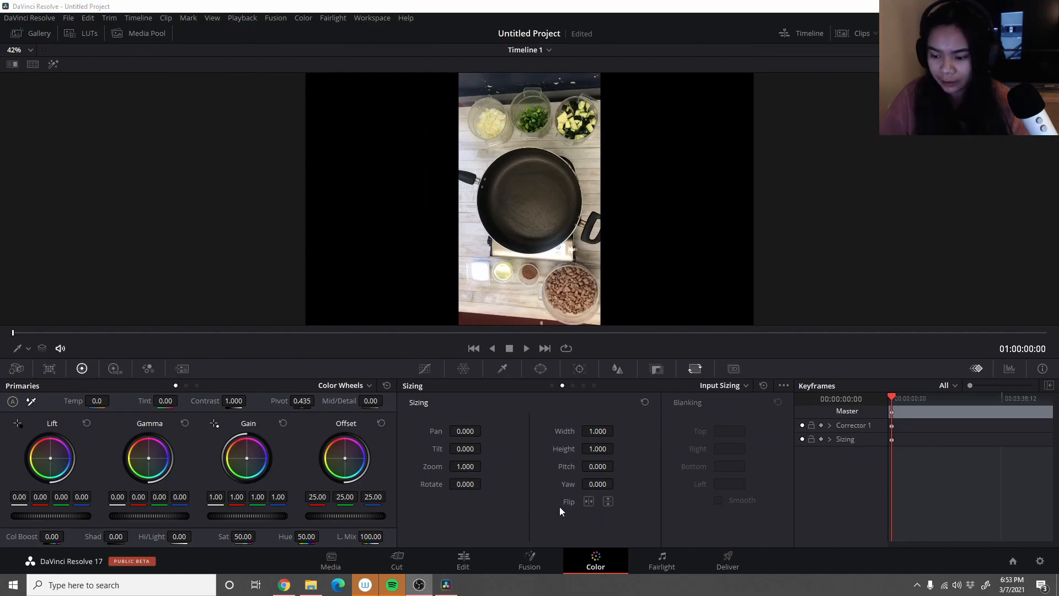
left_click(463, 485)
type("90")
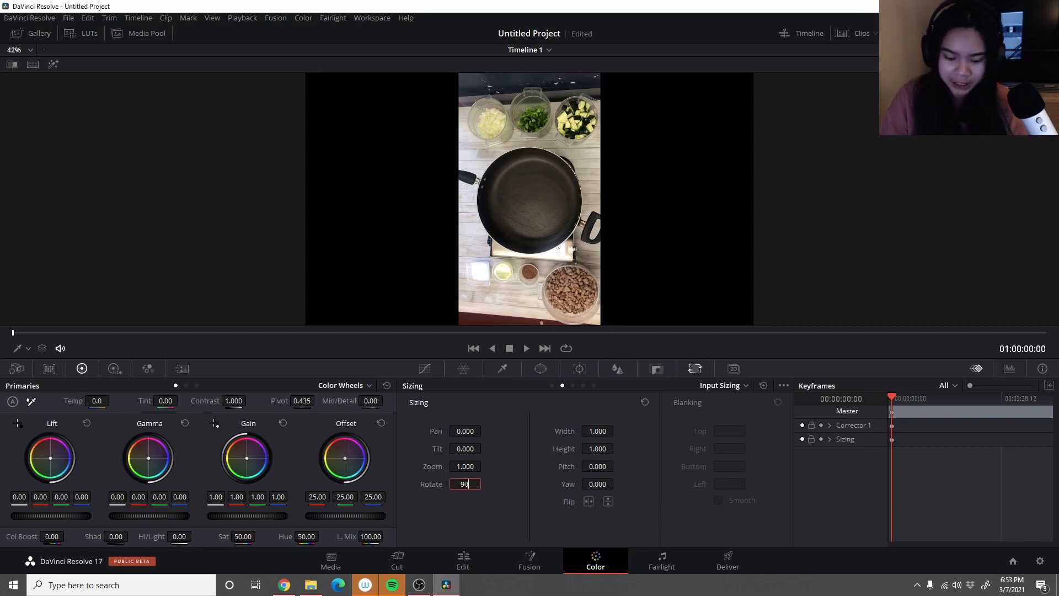
key("Return")
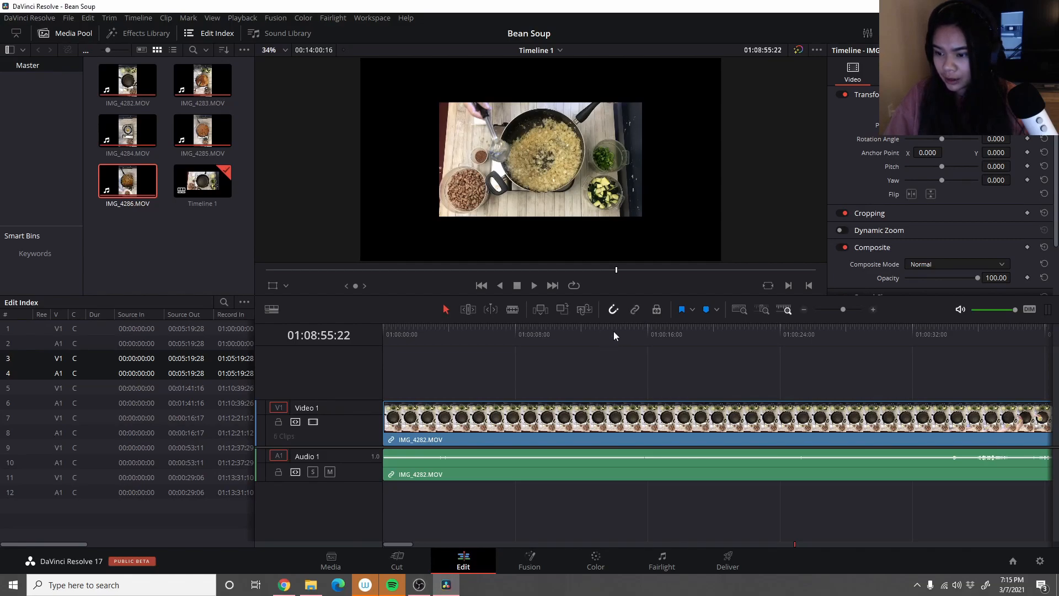
- Delete the audio of the first two IMG_4282.MOV clips on Audio 1, keeping their video
left_click(423, 465)
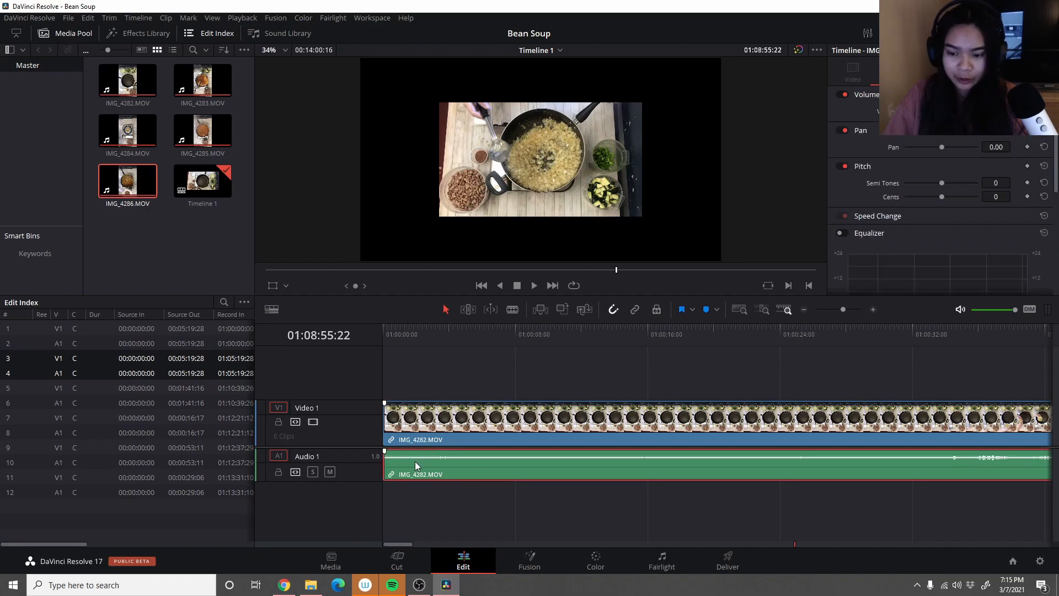
right_click(419, 459)
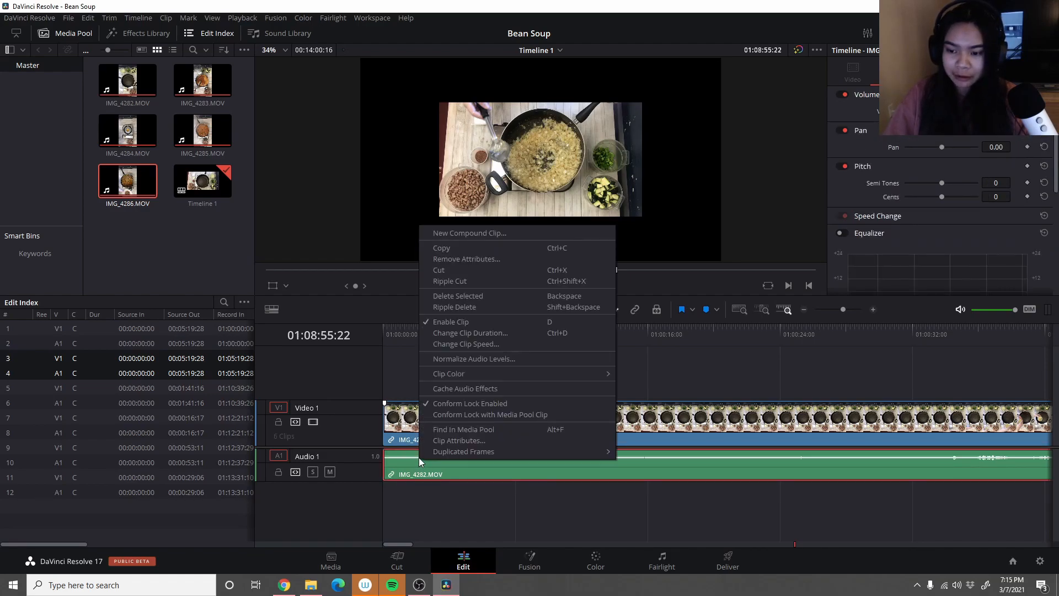
left_click(465, 297)
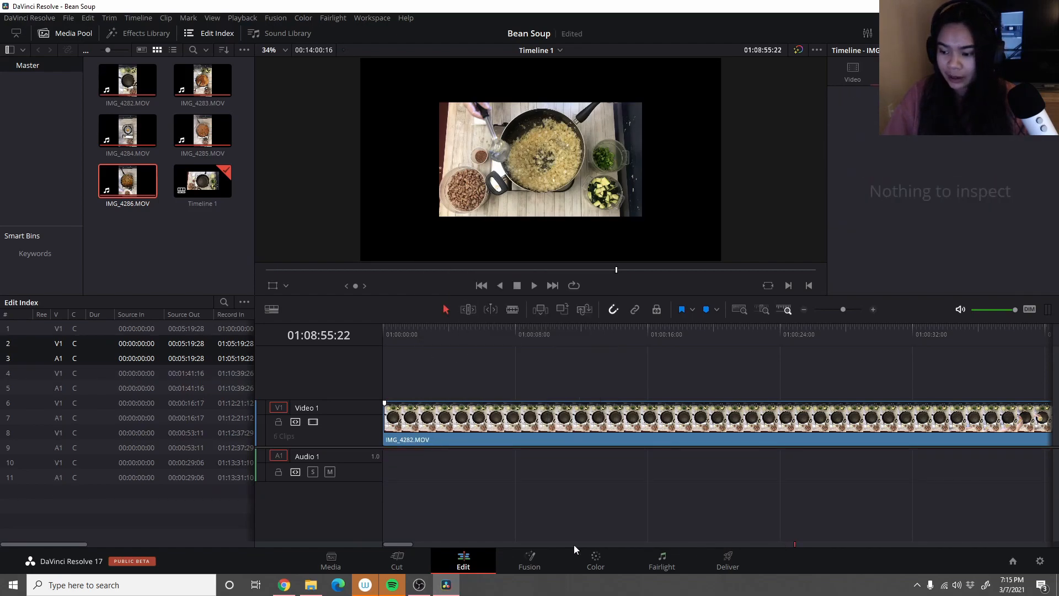
left_click_drag(405, 544, 643, 538)
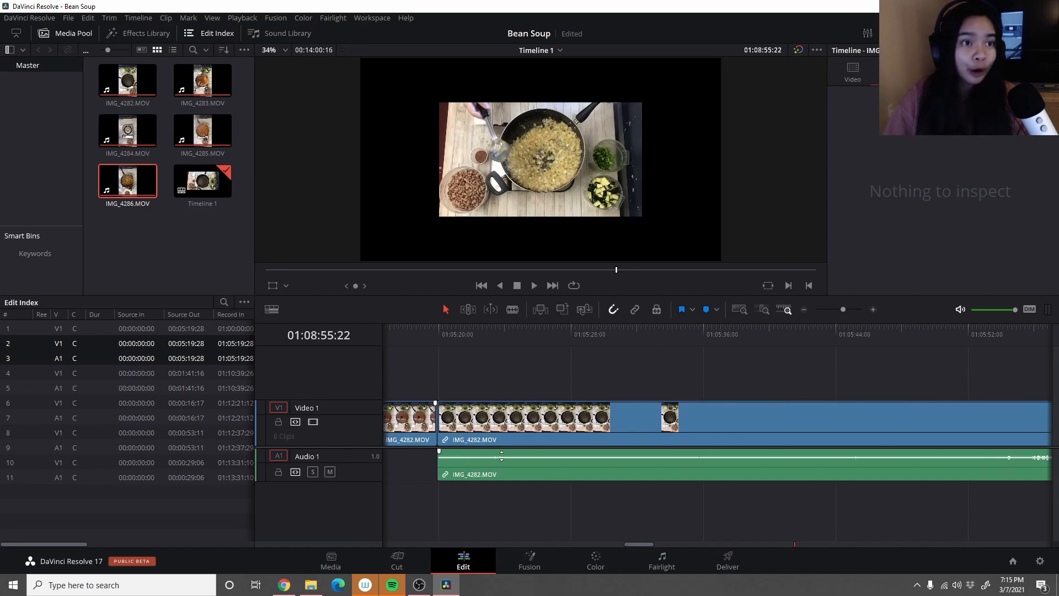
right_click(515, 465)
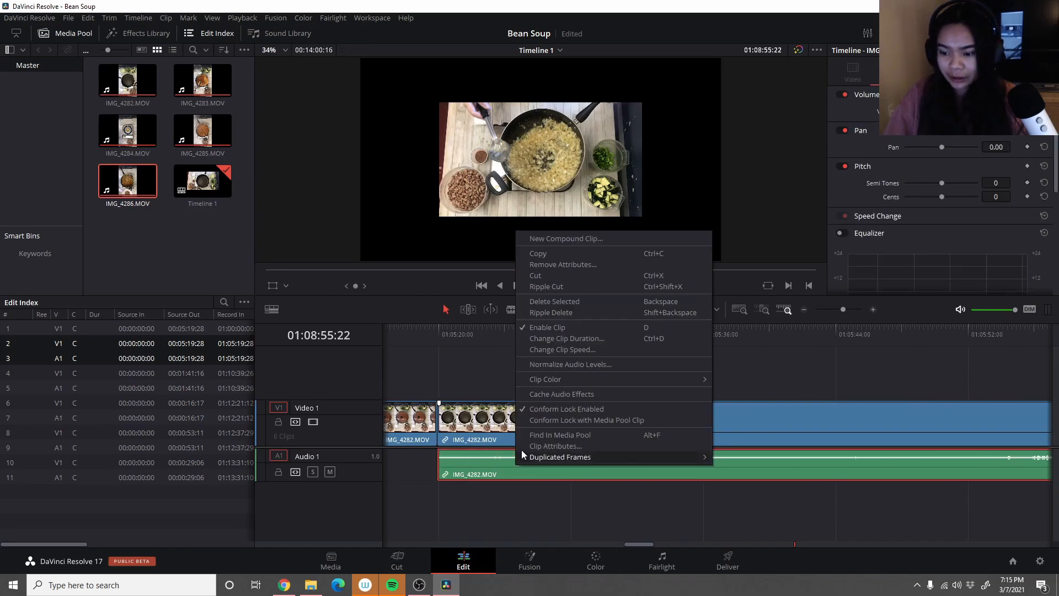
left_click(564, 303)
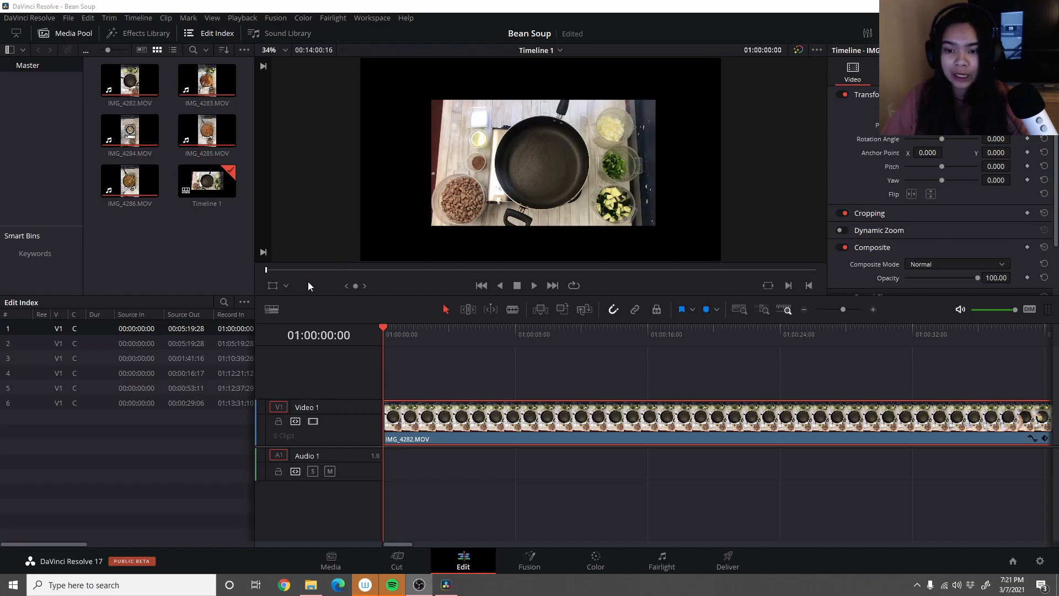
- Enlarge the first IMG_4282.MOV clip with the Transform overlay until it fills the viewer frame
left_click(273, 287)
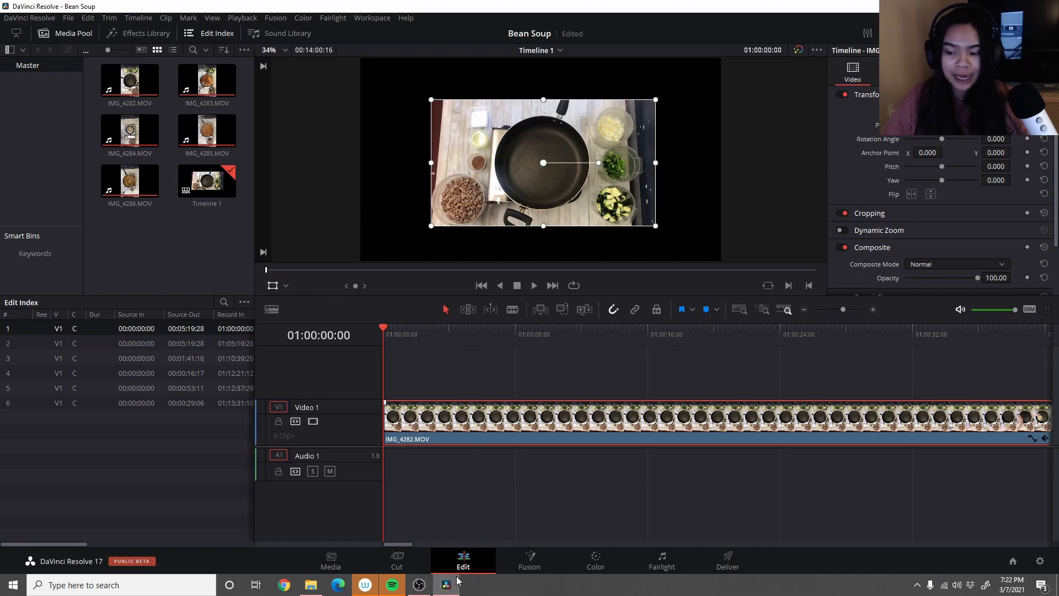
left_click_drag(432, 101, 362, 62)
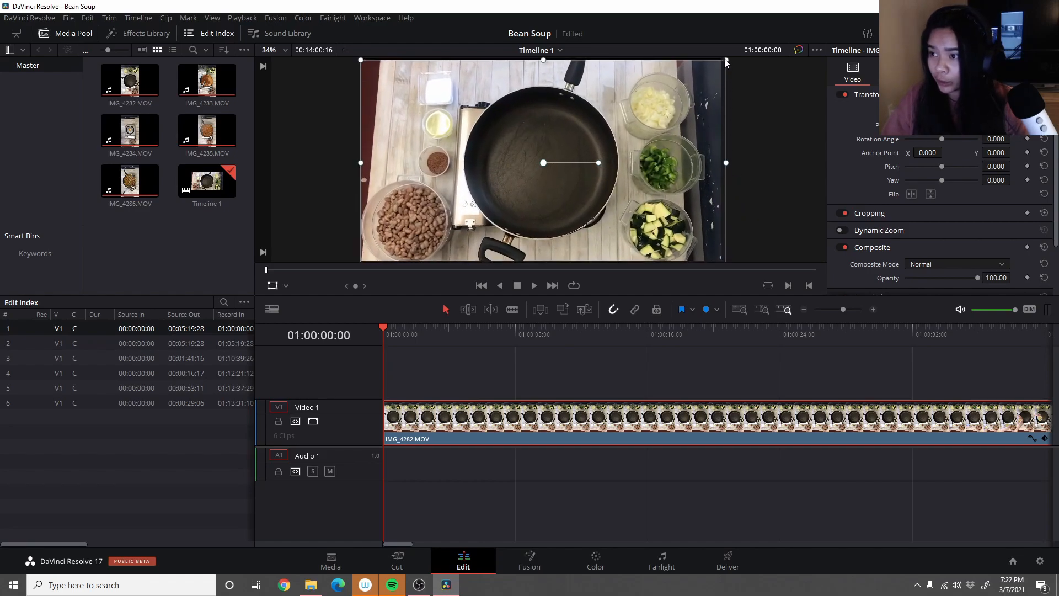
left_click_drag(726, 62, 712, 77)
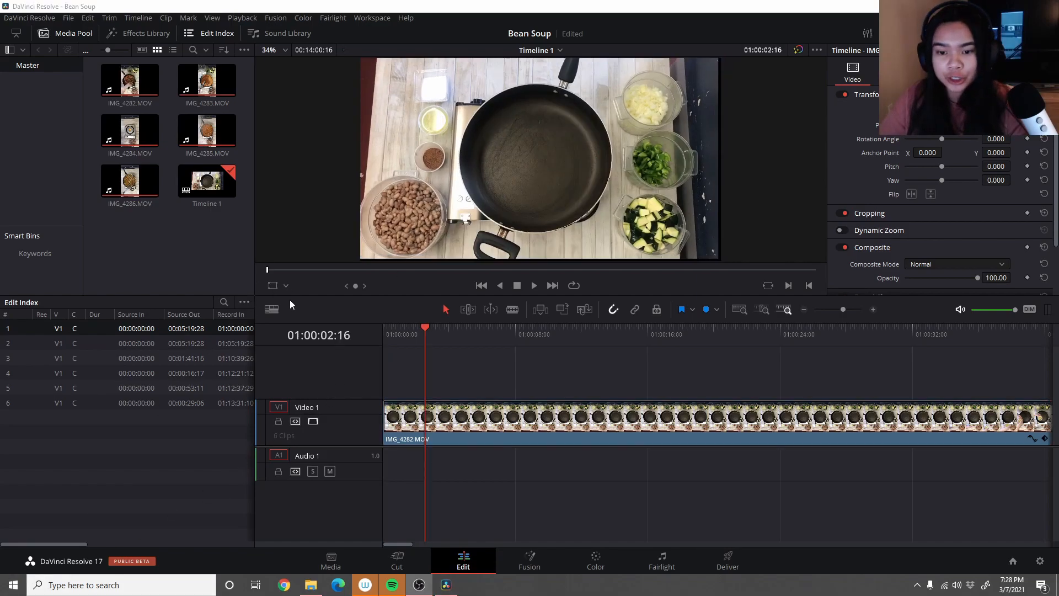
- Scrub through the IMG_4282.MOV clip to check its framing and scale it up slightly at 01:04:41:17 with the Transform overlay
left_click(268, 272)
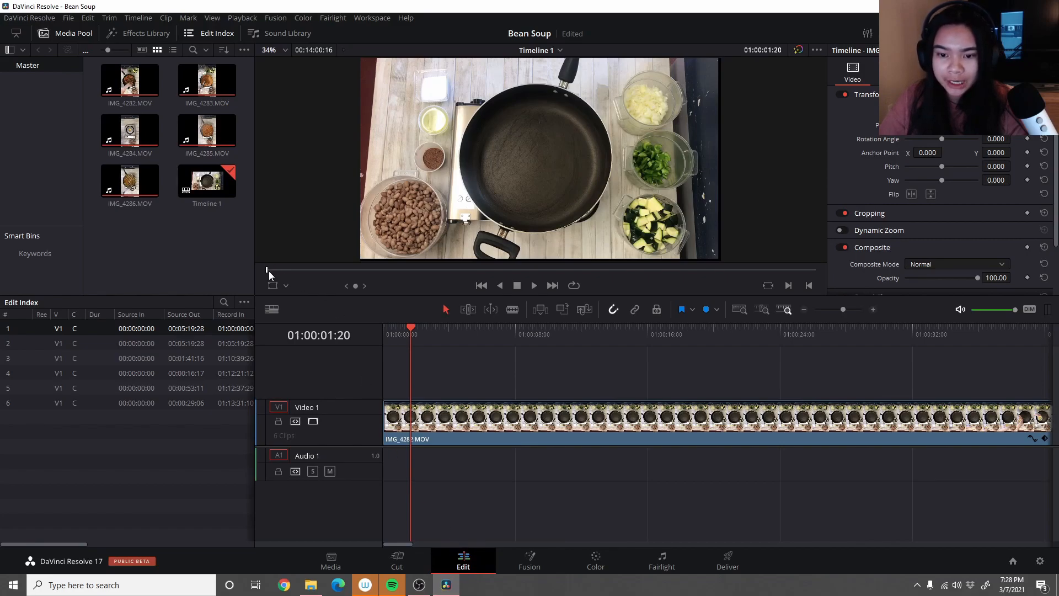
mouse_move(269, 270)
left_mouse_down()
mouse_move(816, 270)
mouse_move(431, 260)
mouse_move(268, 268)
mouse_move(659, 274)
mouse_move(422, 270)
left_mouse_up()
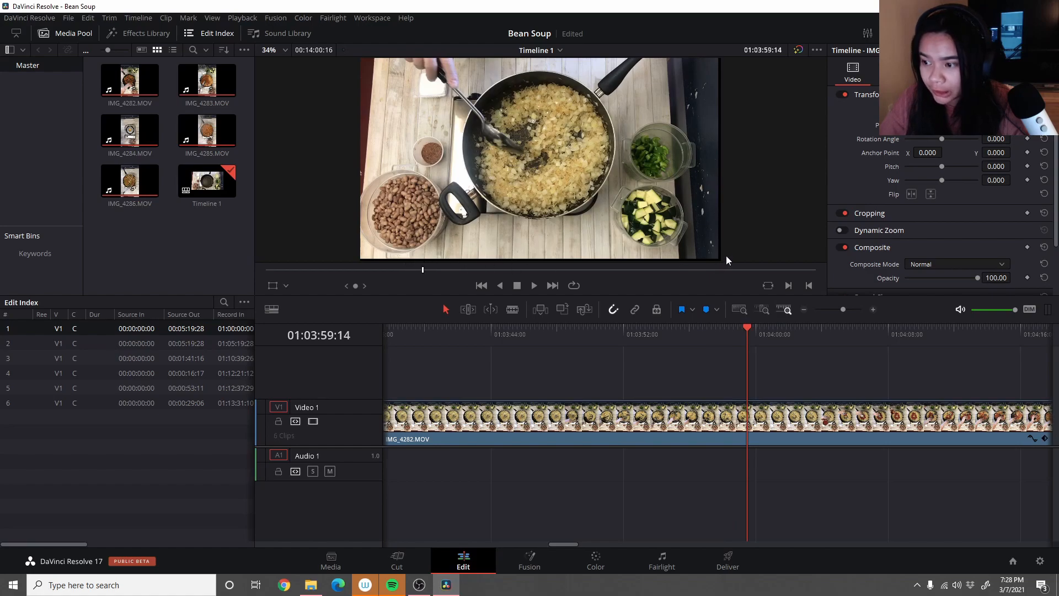
left_click_drag(426, 270, 450, 271)
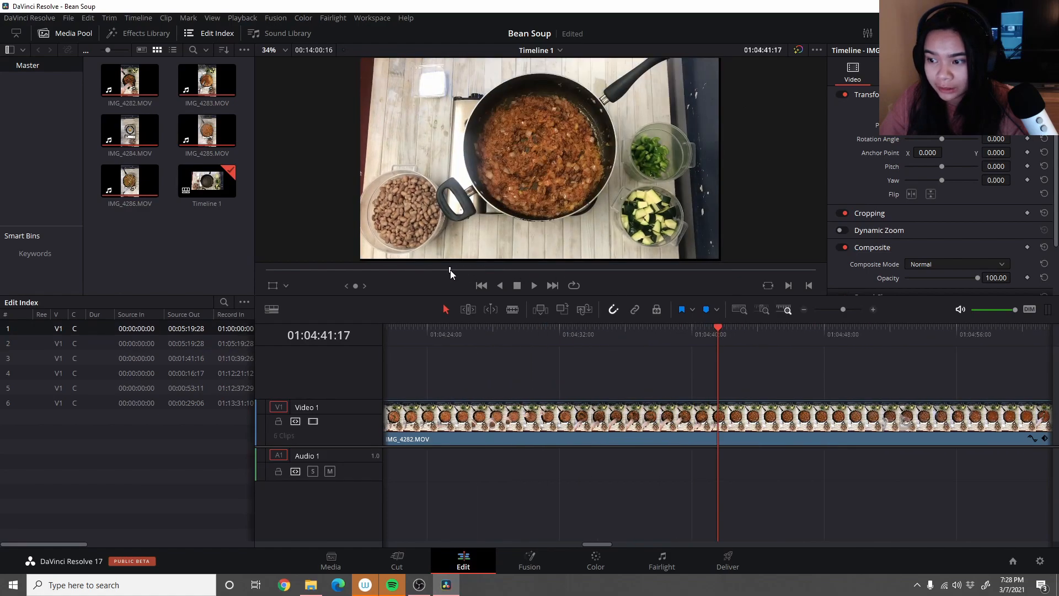
left_click(585, 420)
left_click(272, 285)
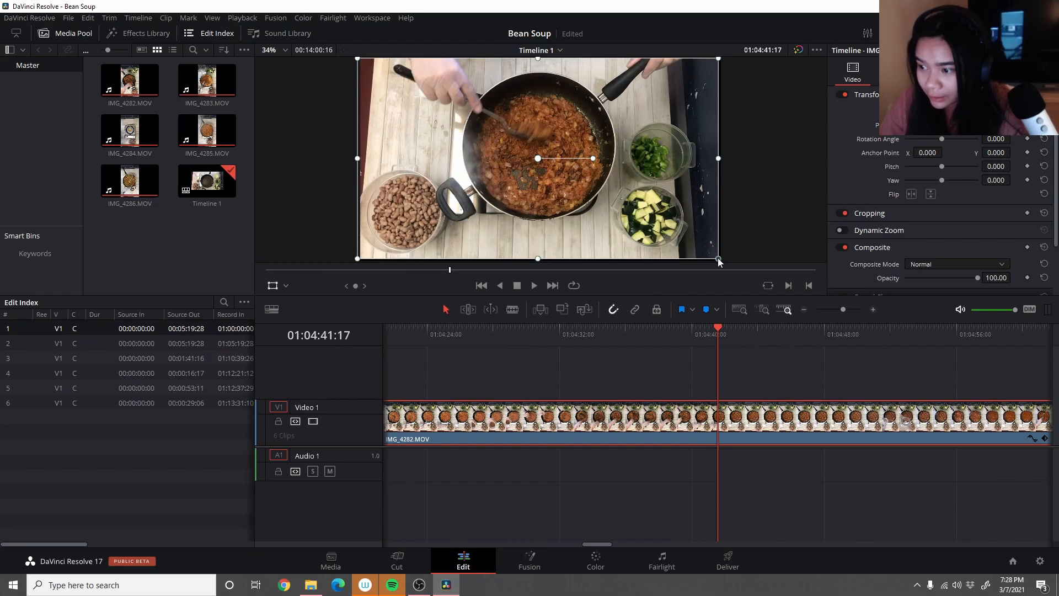
left_click_drag(719, 258, 720, 260)
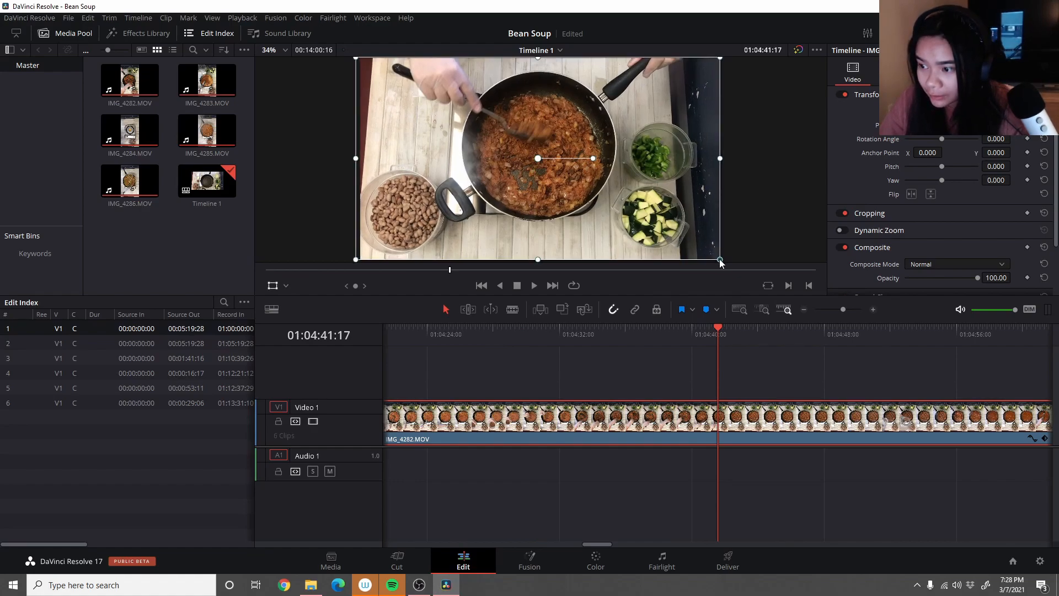
left_click(276, 286)
left_click_drag(450, 270, 432, 243)
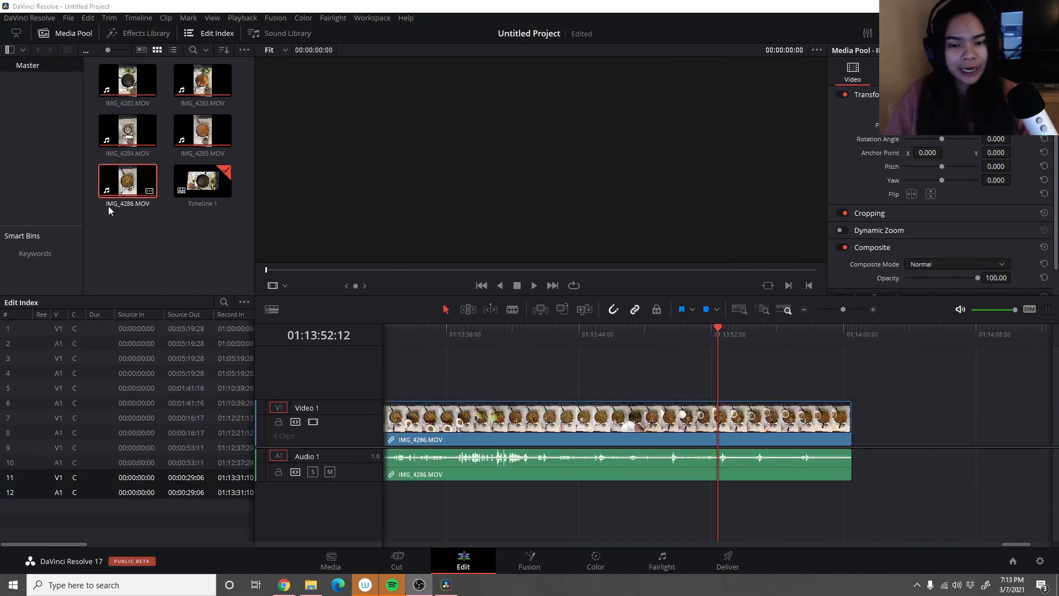
- Save the project under the name Bean Soup
left_click(70, 18)
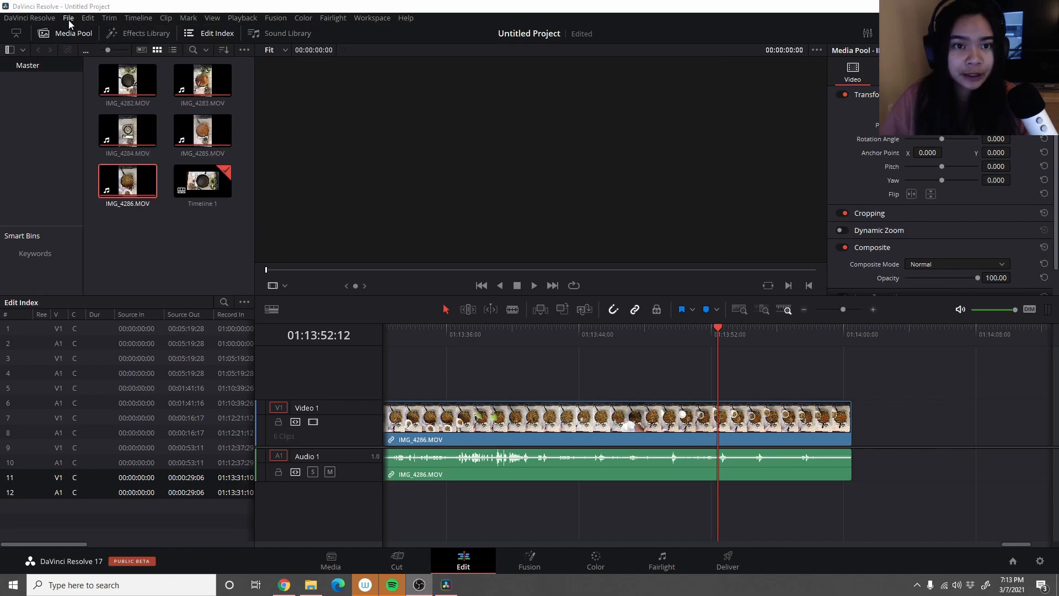
left_click(68, 19)
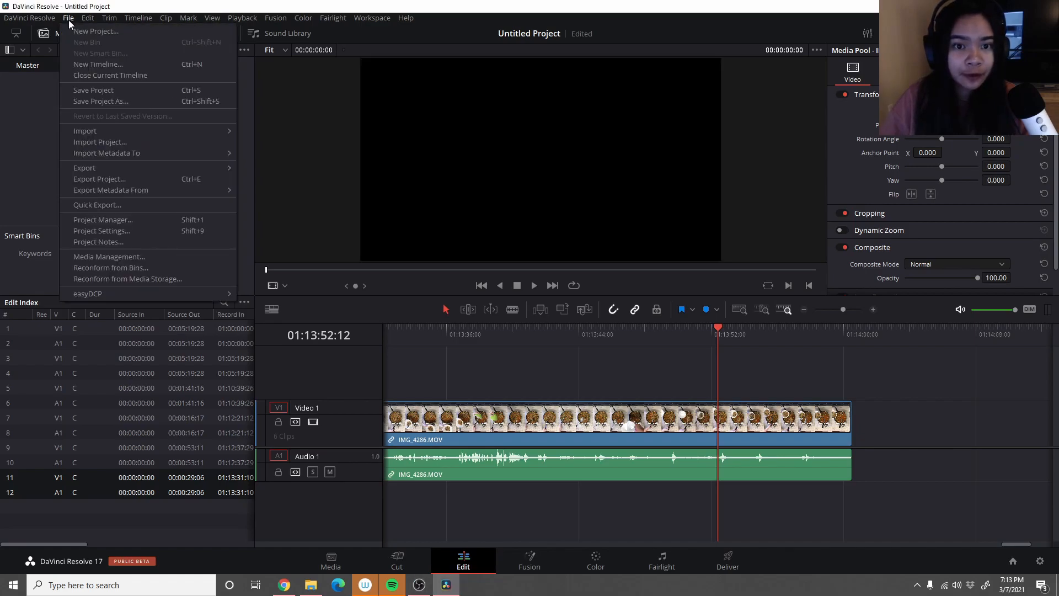
left_click(114, 90)
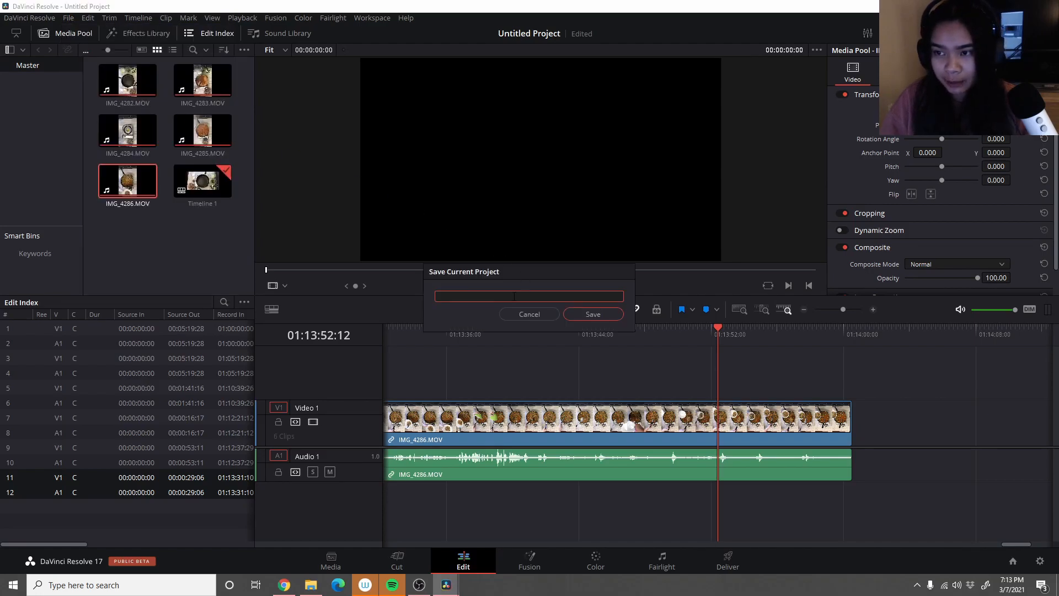
type("Bean Soup")
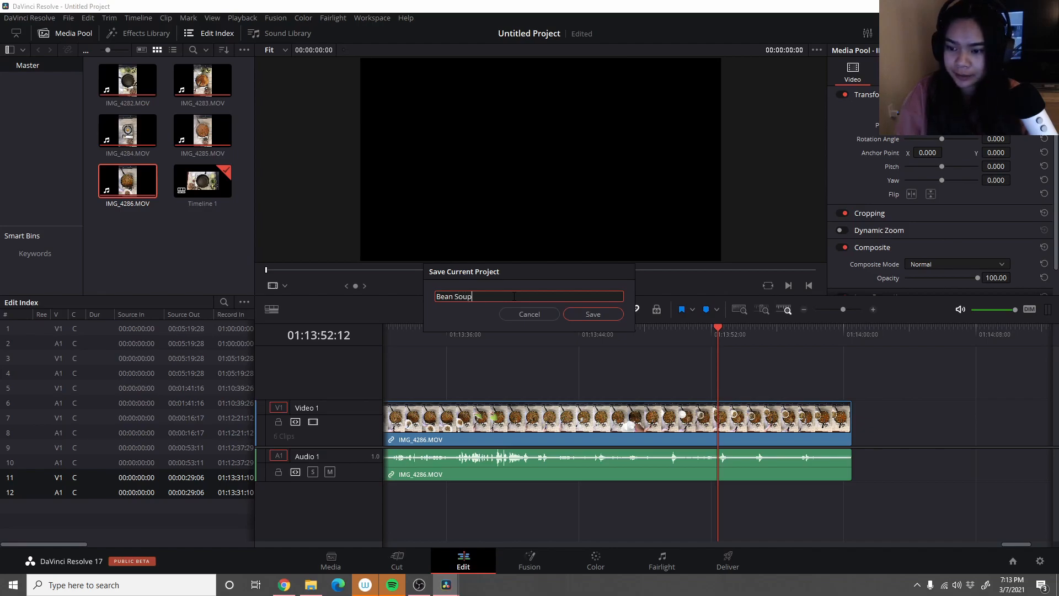
left_click(598, 315)
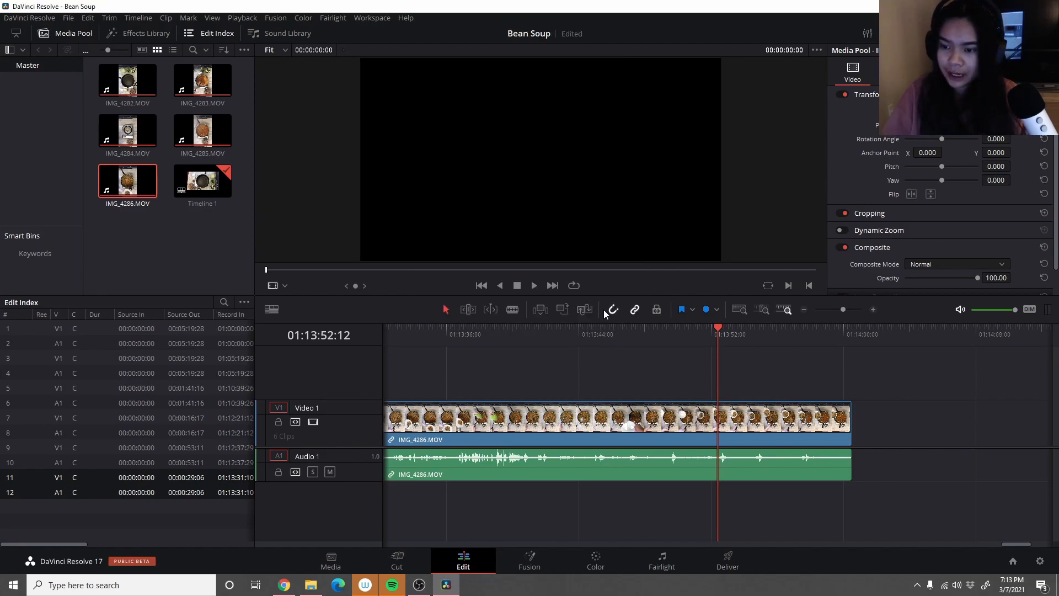
left_click(69, 20)
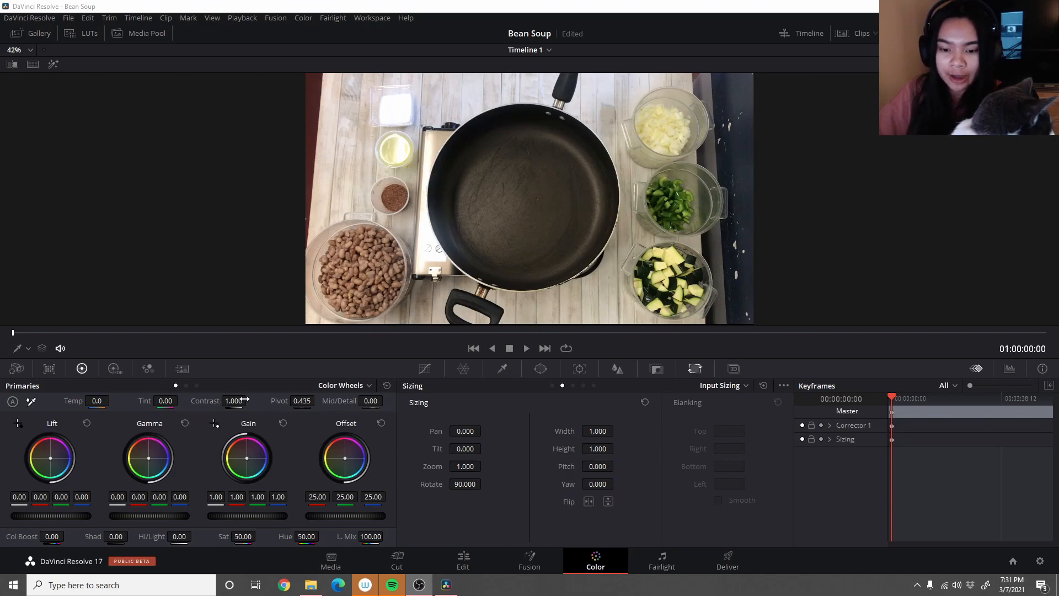
- Raise the contrast of the first clip to 1.320 in the primary color correction on the Color page
left_click_drag(233, 400, 260, 401)
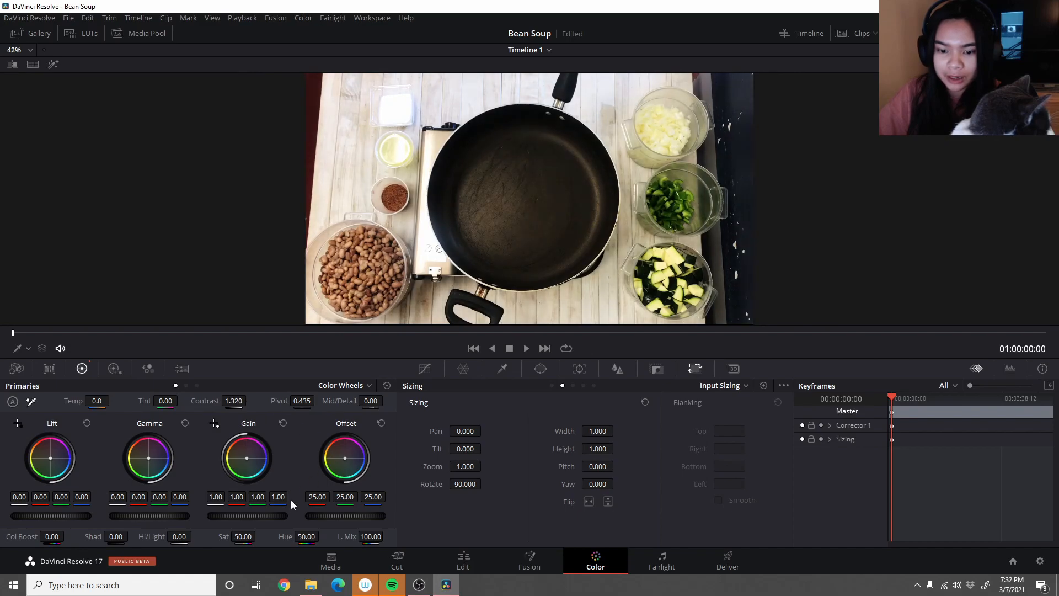
- Adjust the first clip's saturation in the primary color correction
mouse_move(245, 536)
left_mouse_down()
mouse_move(259, 536)
mouse_move(243, 537)
left_mouse_up()
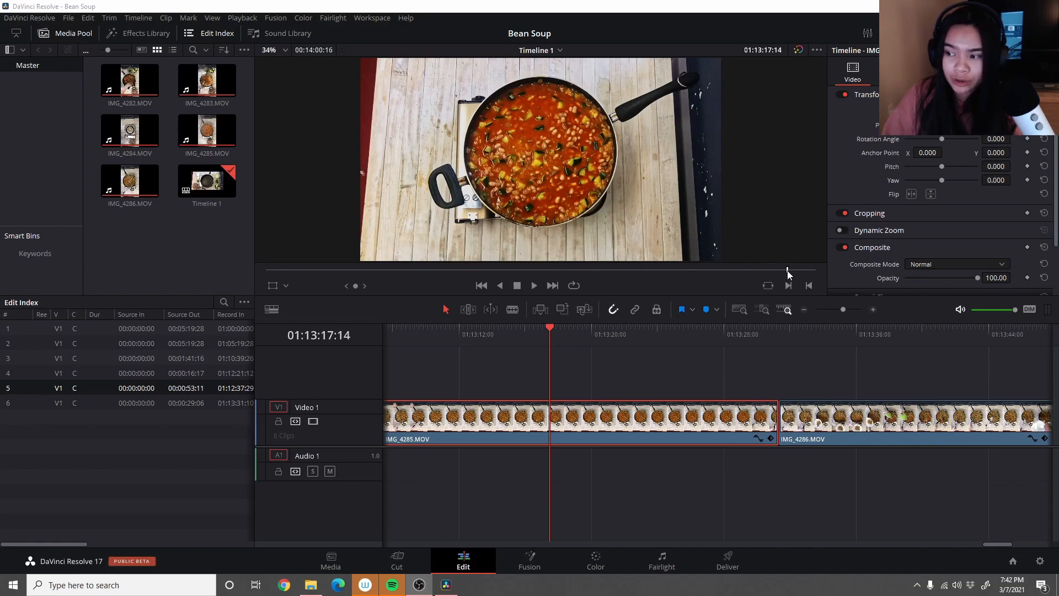
- Scrub through the clips of Timeline 1 to review the footage and return the playhead to 01:00:00:00
mouse_move(788, 272)
left_mouse_down()
mouse_move(774, 272)
mouse_move(806, 270)
left_mouse_up()
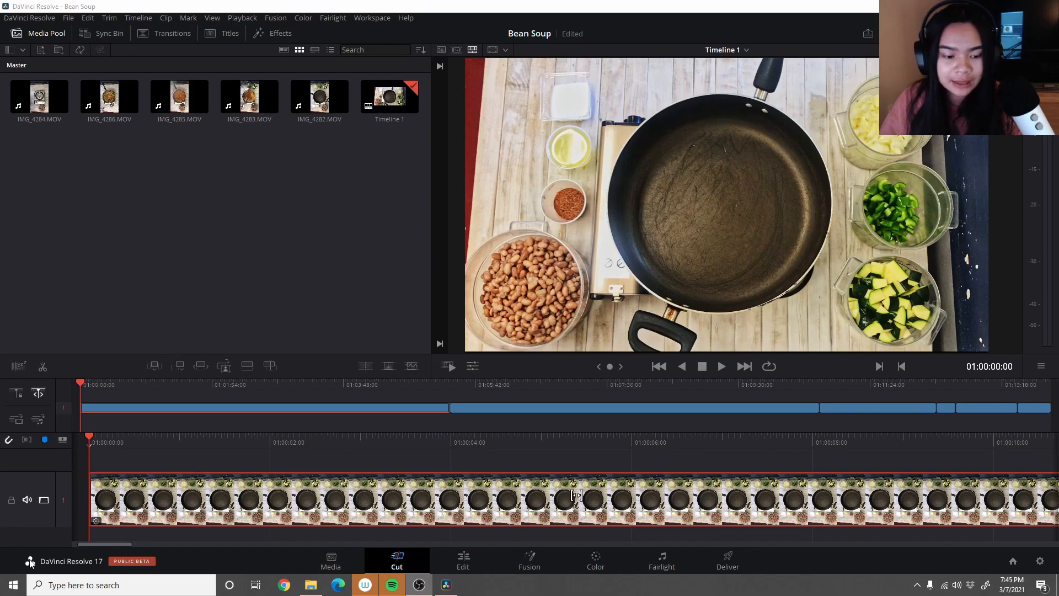
left_click_drag(87, 382, 903, 386)
left_click_drag(919, 451, 885, 453)
left_click_drag(812, 434, 80, 353)
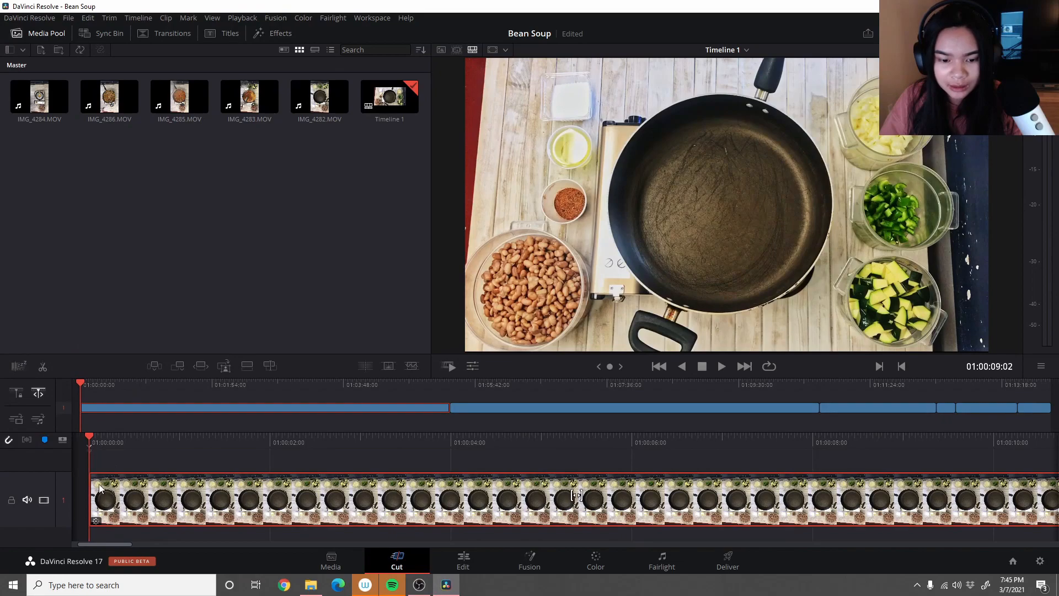
left_click(94, 445)
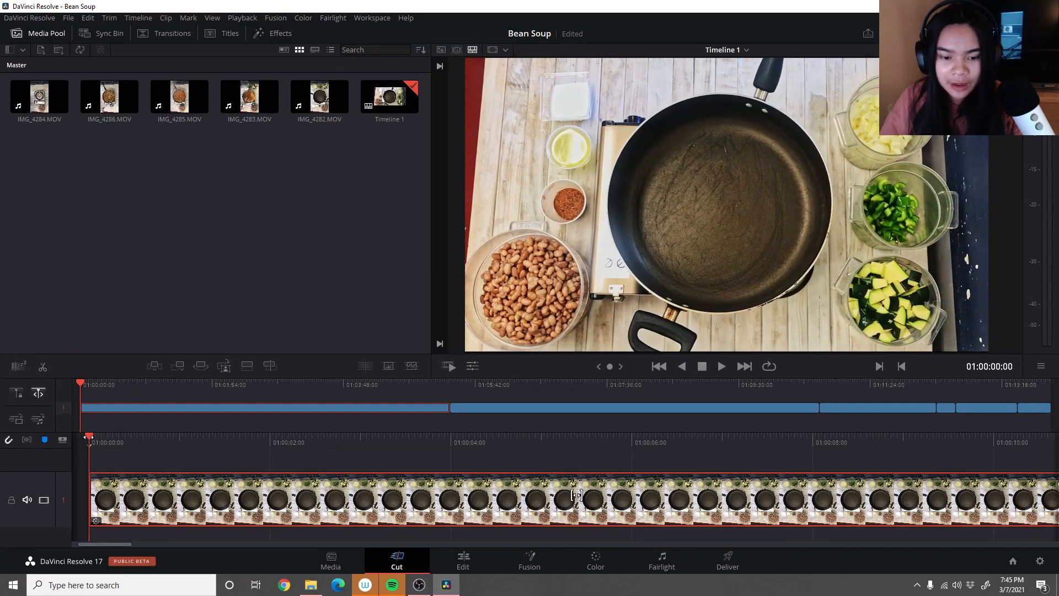
mouse_move(81, 381)
left_mouse_down()
mouse_move(234, 396)
mouse_move(81, 386)
left_mouse_up()
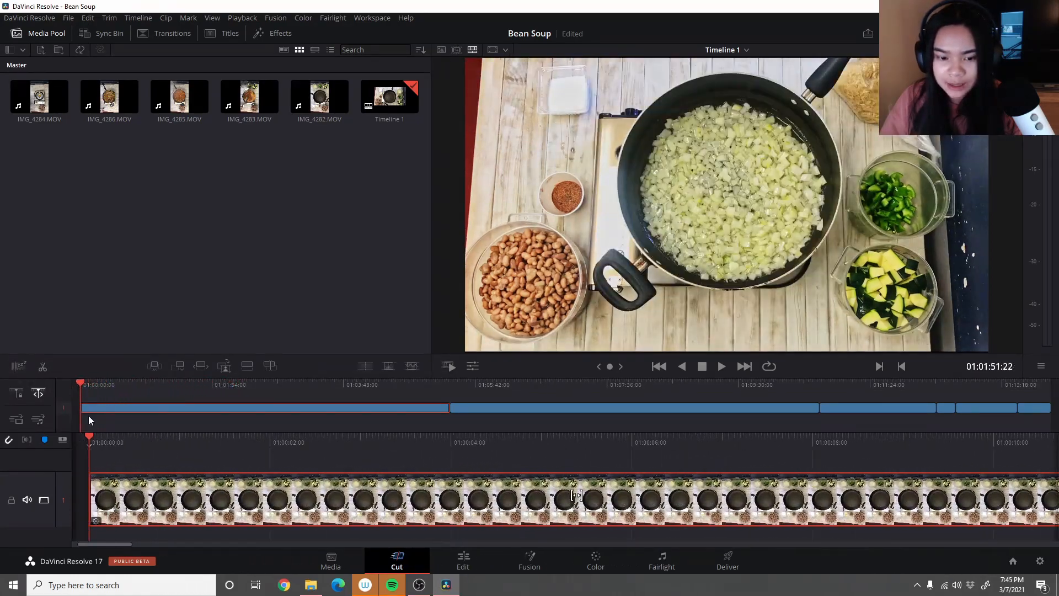
- Split the first clip at 01:00:31:20 and cut away the section before it
left_click_drag(90, 437, 1043, 530)
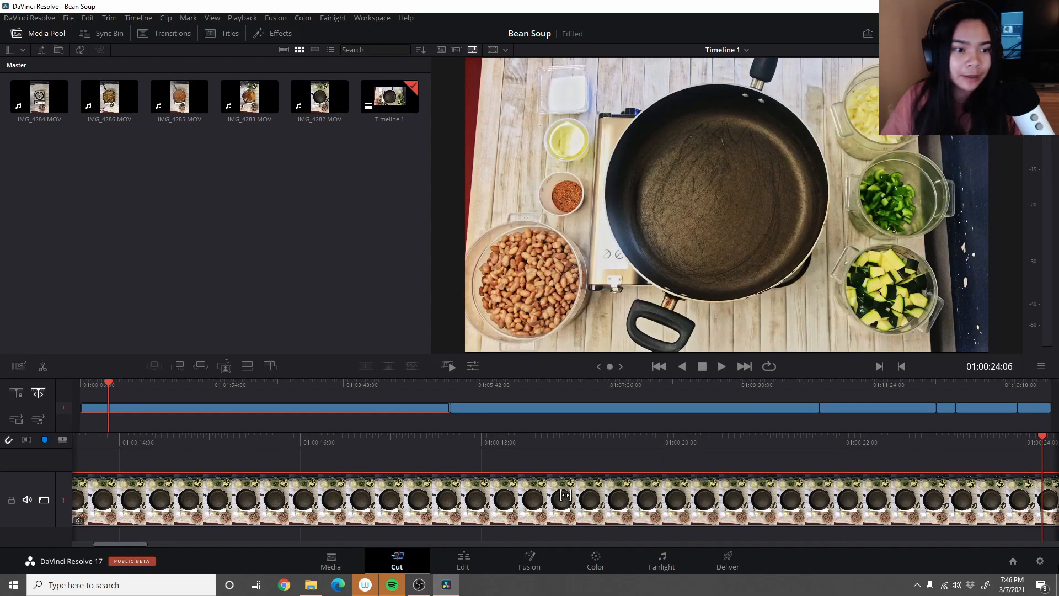
scroll(565, 494, "right", 1)
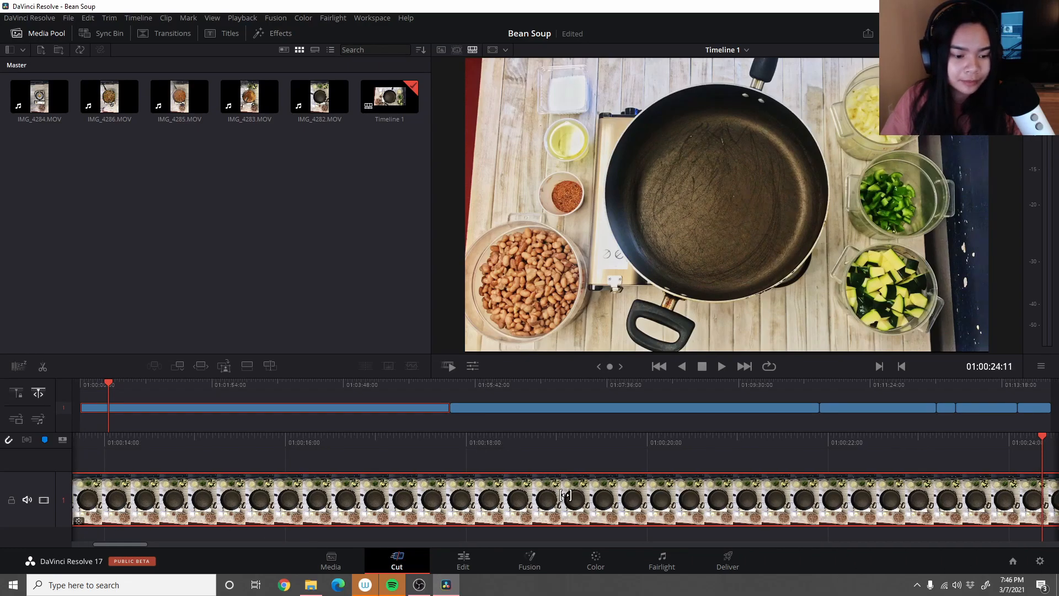
scroll(566, 495, "right", 5)
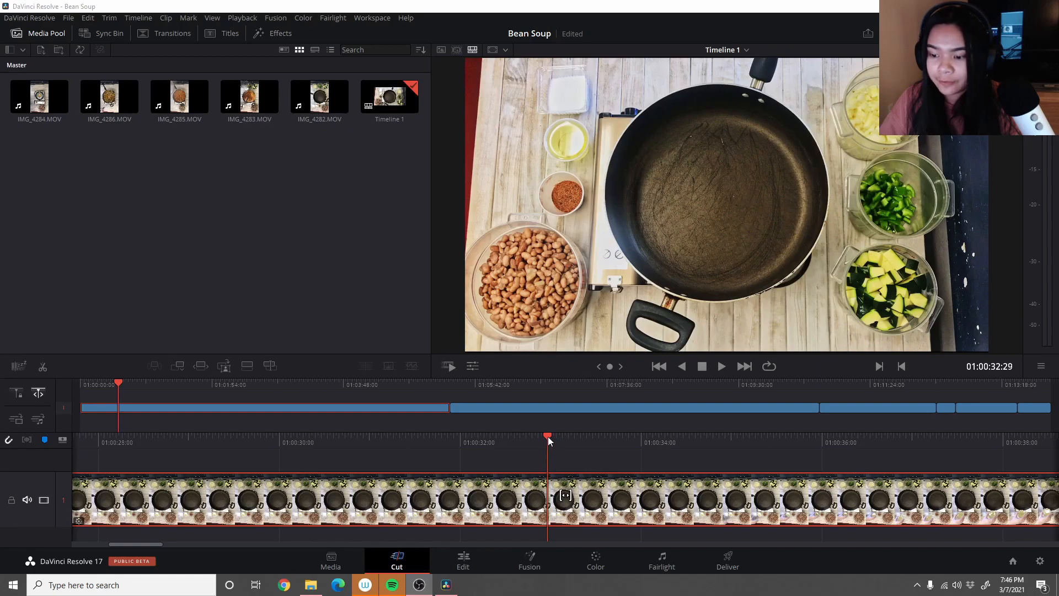
left_click_drag(545, 434, 373, 456)
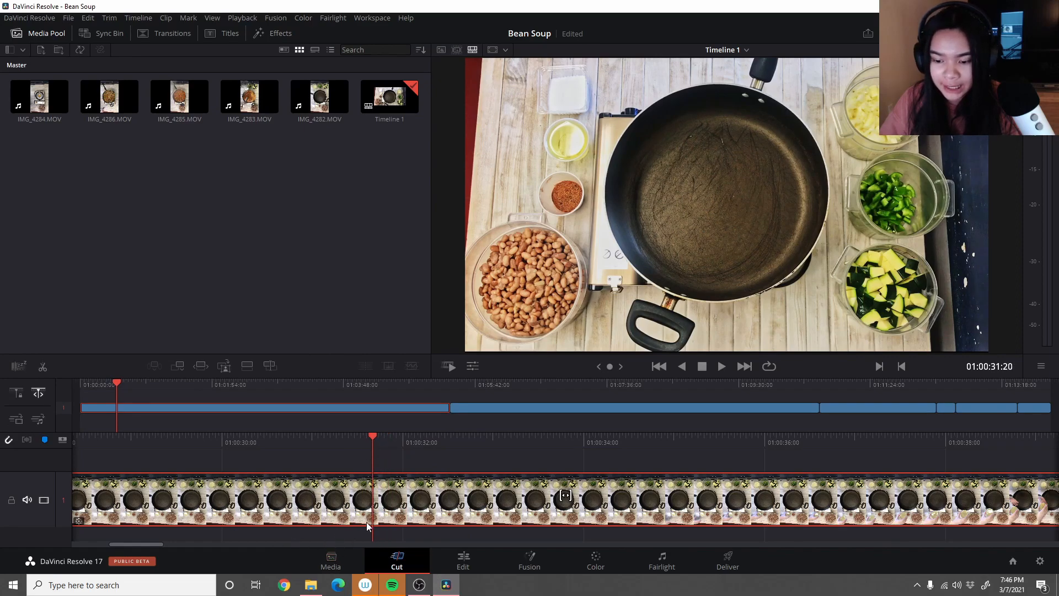
right_click(344, 488)
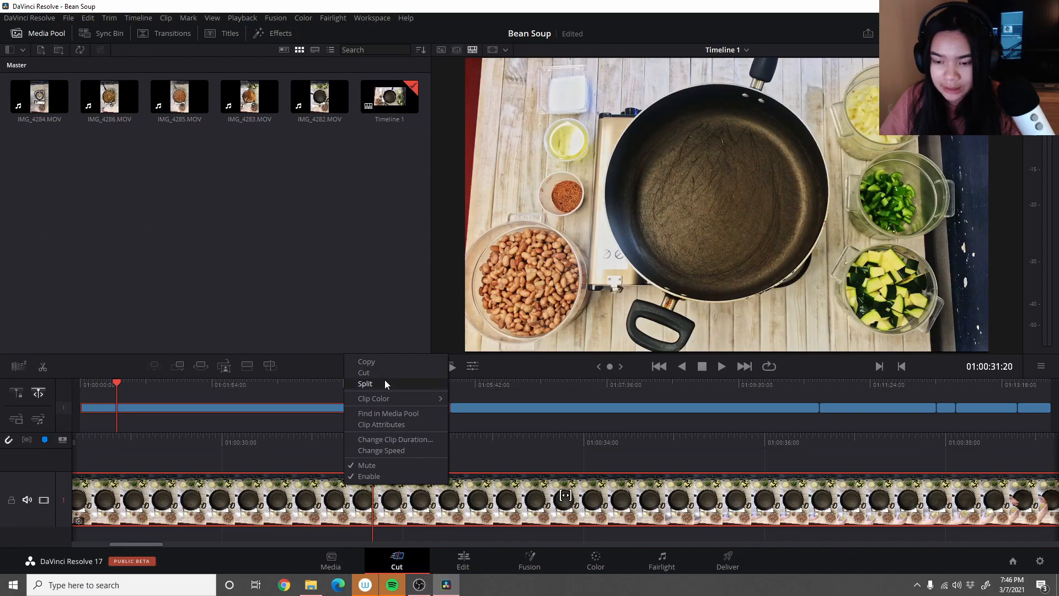
left_click(385, 381)
right_click(309, 510)
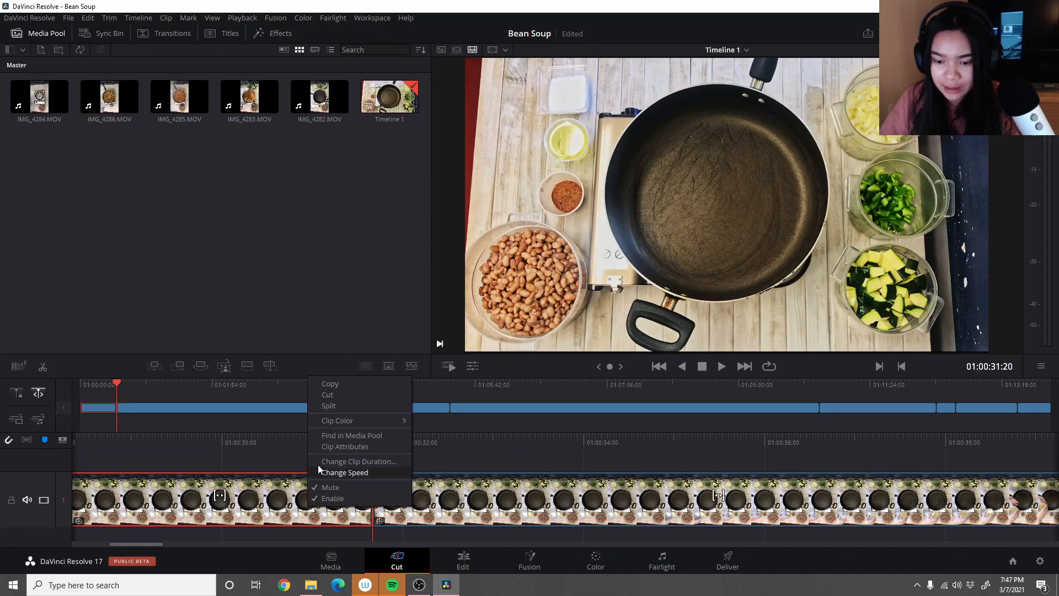
left_click(339, 395)
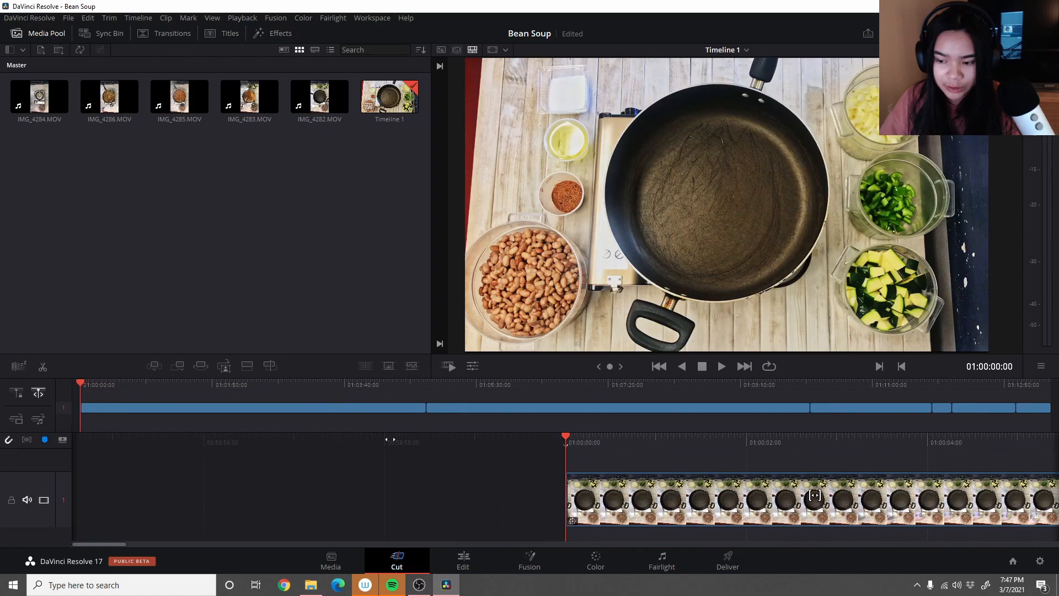
left_click_drag(566, 438, 982, 488)
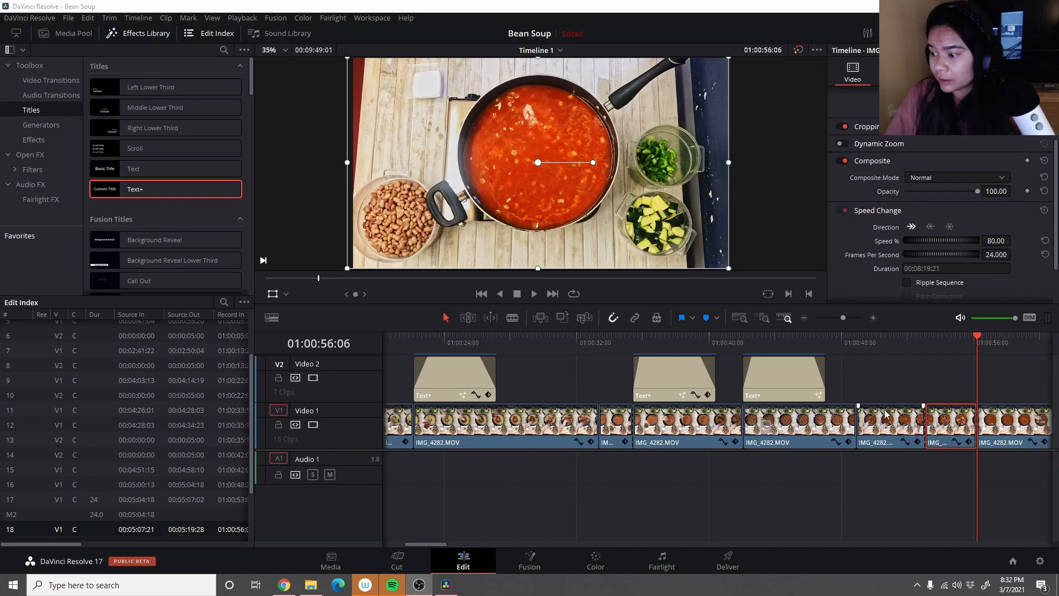
- Set the selected short IMG_4282.MOV clip's speed to 91% and play the timeline from 01:00:48:28
left_click_drag(979, 336, 865, 351)
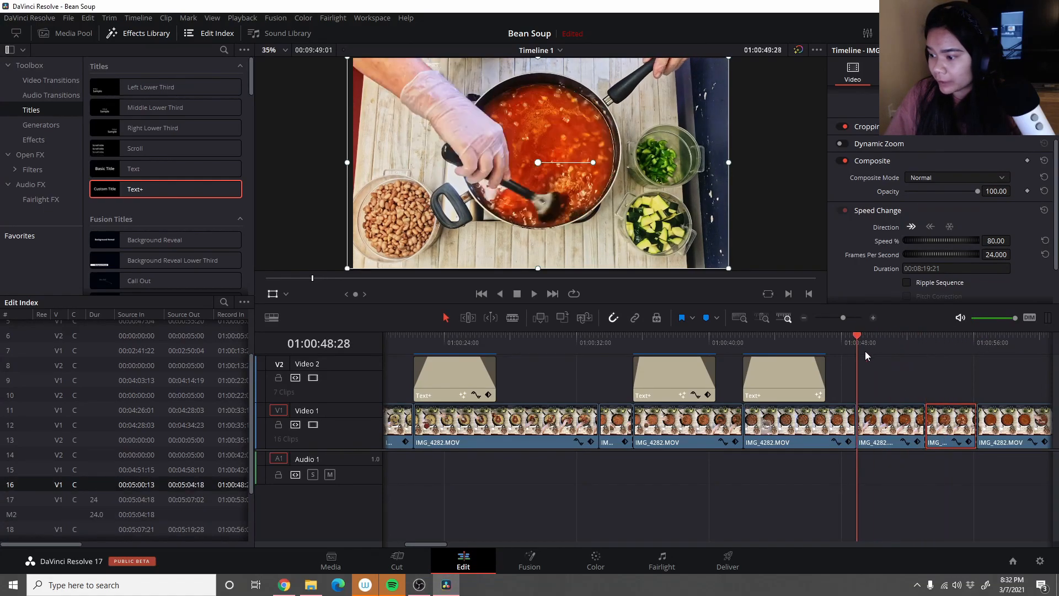
left_click(534, 294)
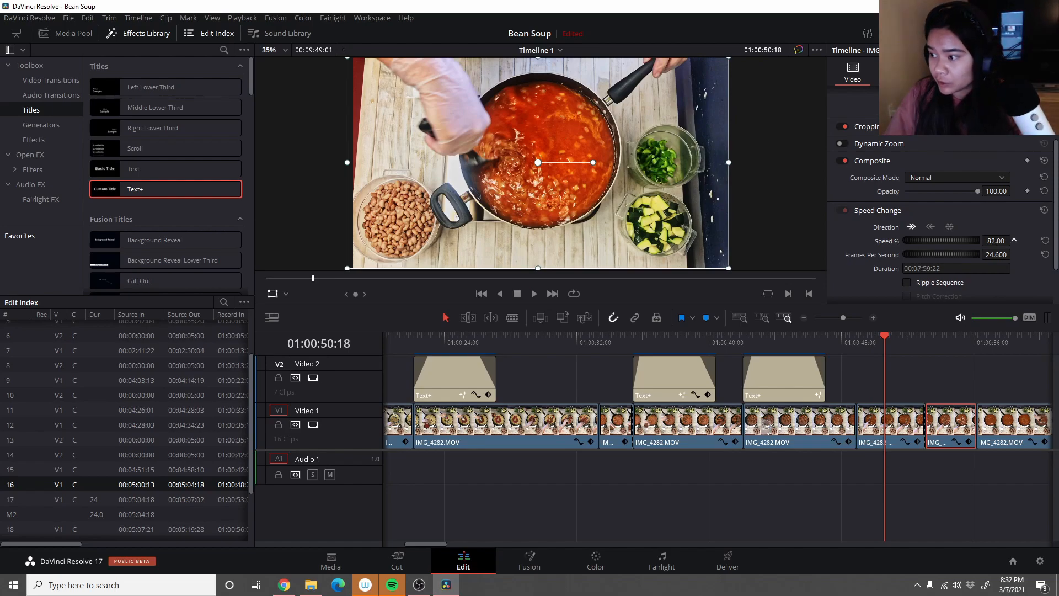
key("Return")
left_click_drag(884, 335, 857, 335)
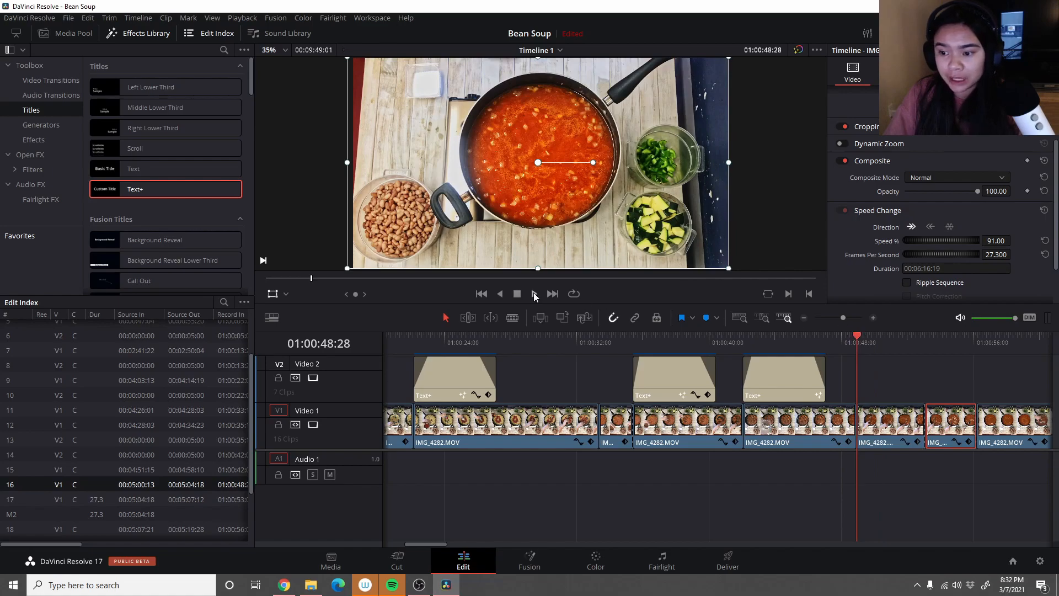
left_click(538, 296)
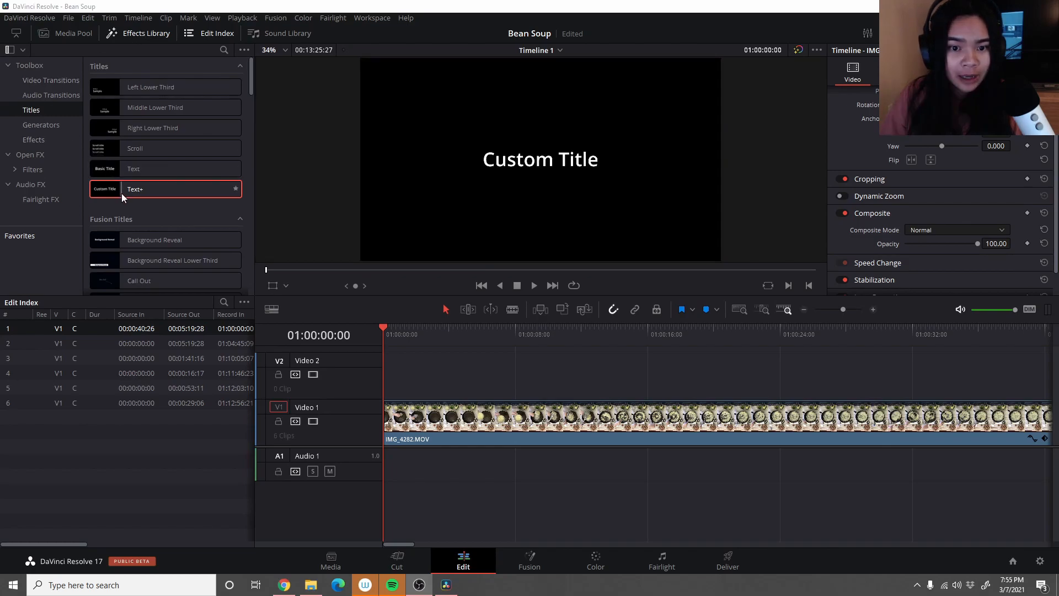
- Add a Text+ title on Video 2 at 01:00:00:00 and shorten it from its end to about two and a half seconds
left_click_drag(123, 190, 387, 385)
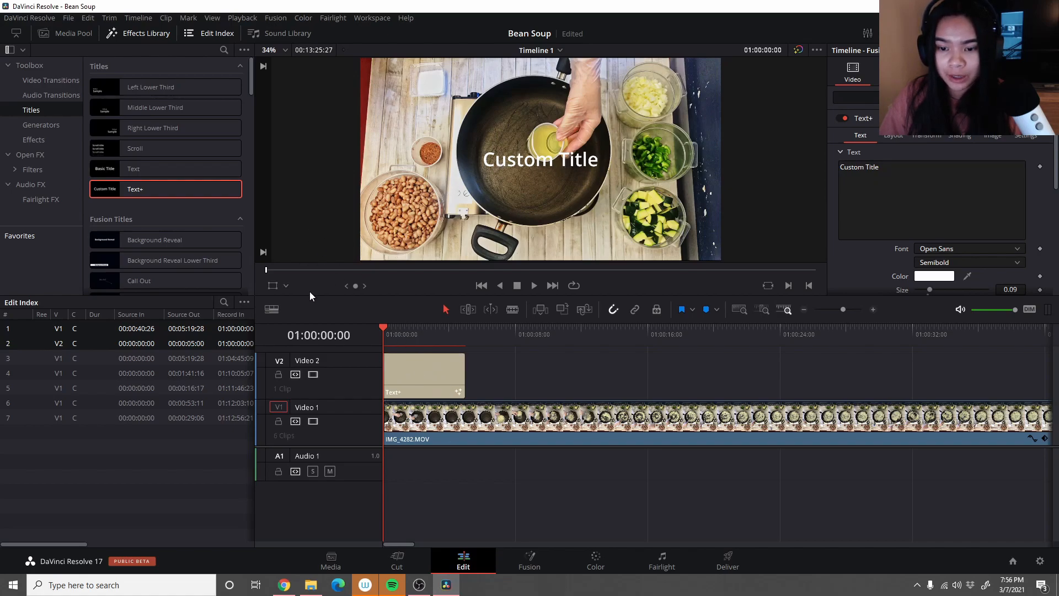
left_click(435, 375)
left_click_drag(461, 376, 416, 369)
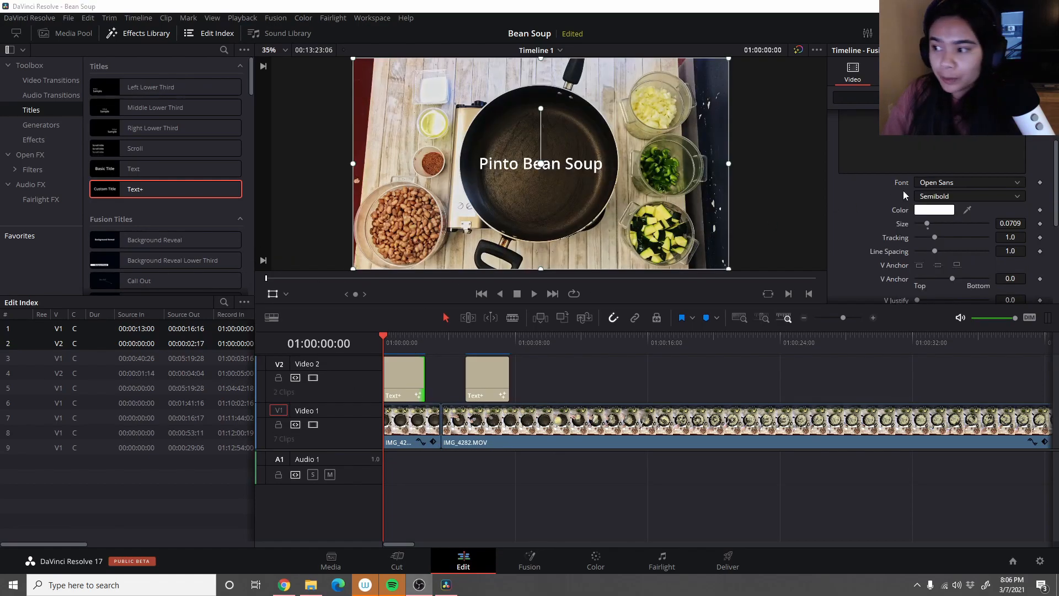
- Set the Pinto Bean Soup title's text size to 0.0748 and its line spacing to 0.945
scroll(904, 185, "up", 2)
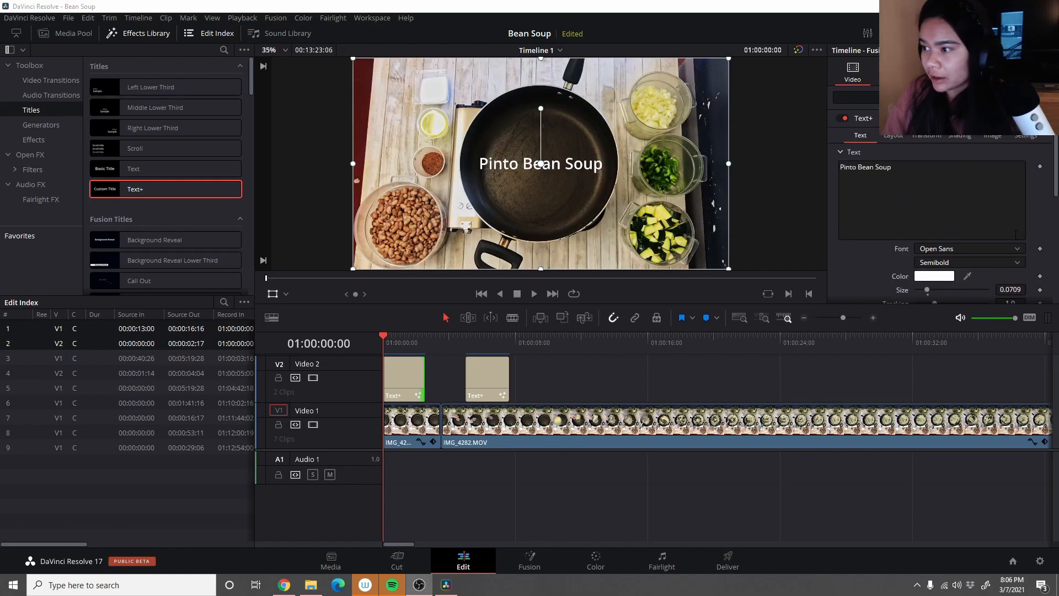
scroll(928, 207, "down", 1)
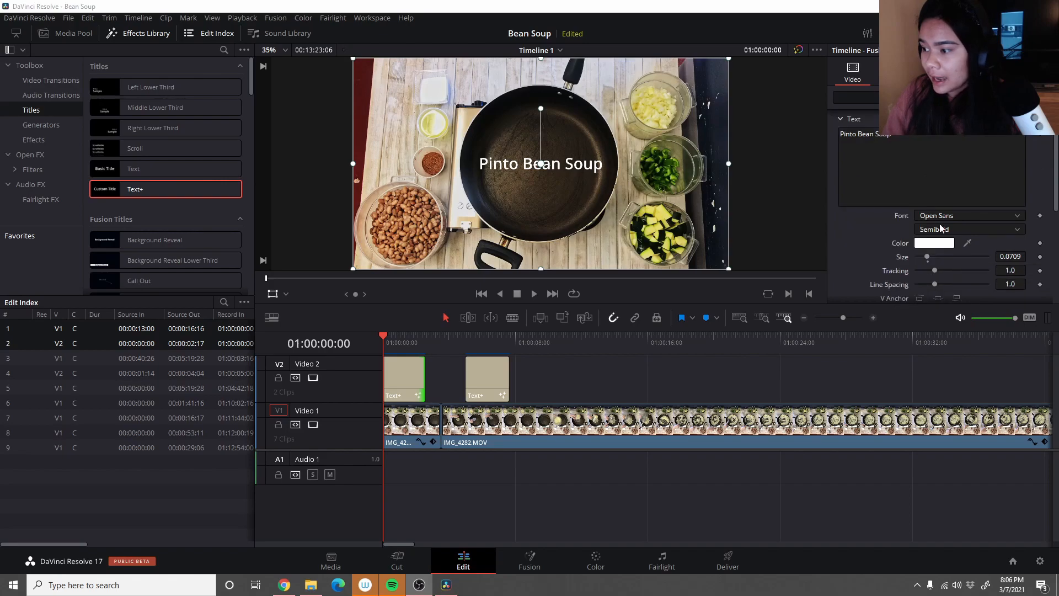
left_click_drag(929, 258, 930, 260)
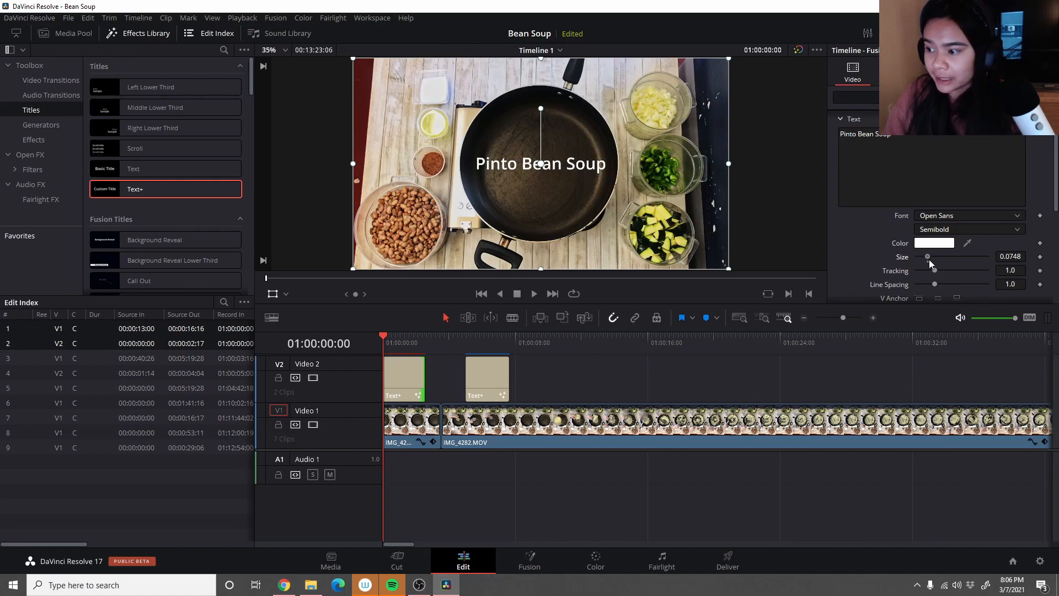
scroll(889, 248, "down", 2)
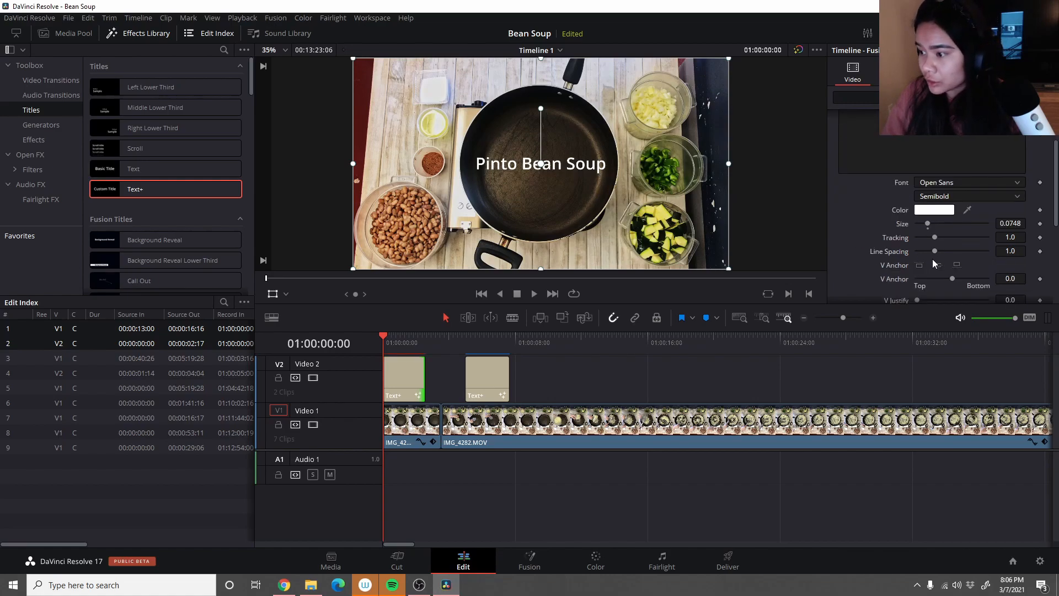
scroll(944, 256, "down", 1)
left_click_drag(941, 219, 934, 219)
scroll(938, 226, "down", 5)
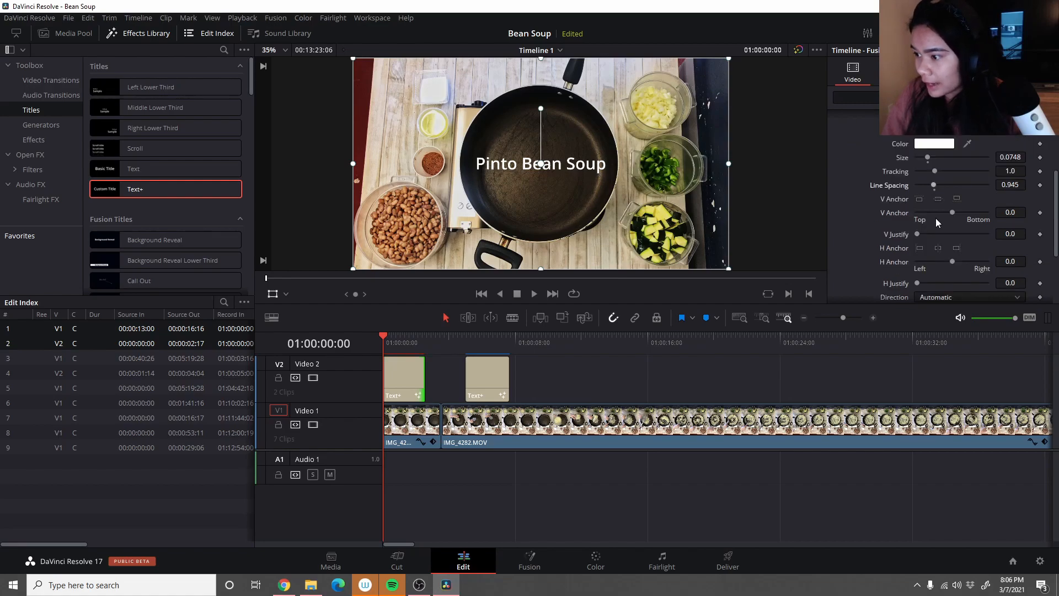
- Look through the text settings of the Pinto Bean Soup title and open its font list
scroll(948, 251, "up", 4)
scroll(948, 252, "up", 2)
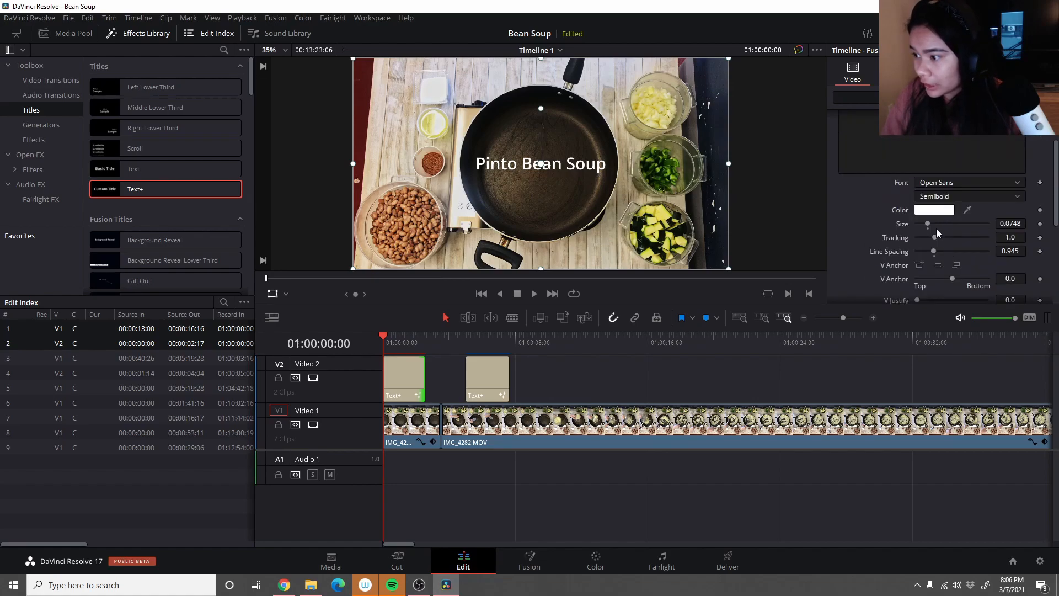
scroll(937, 241, "up", 2)
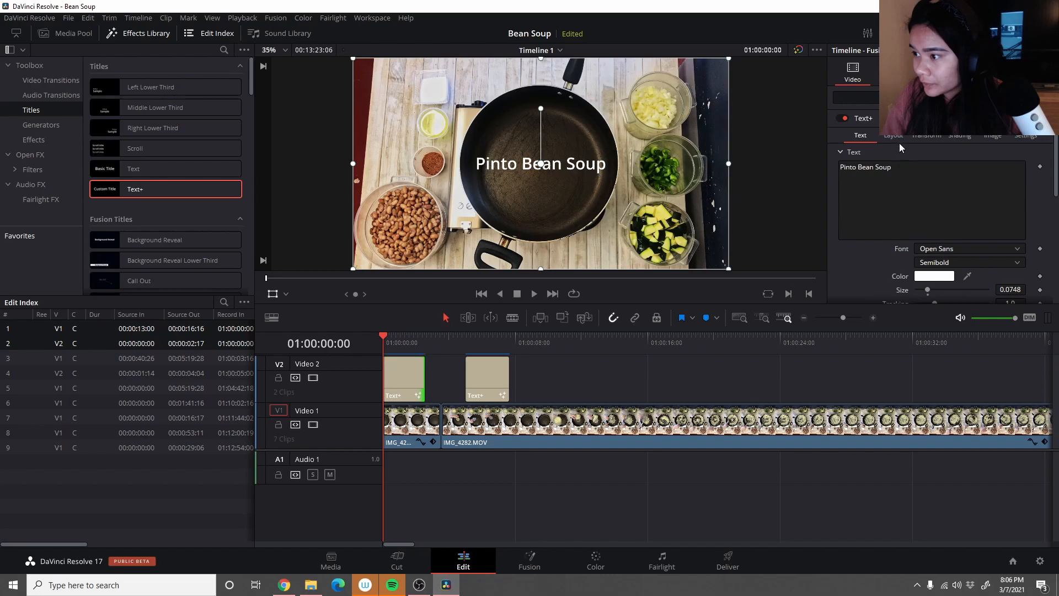
scroll(959, 192, "down", 3)
scroll(959, 192, "down", 5)
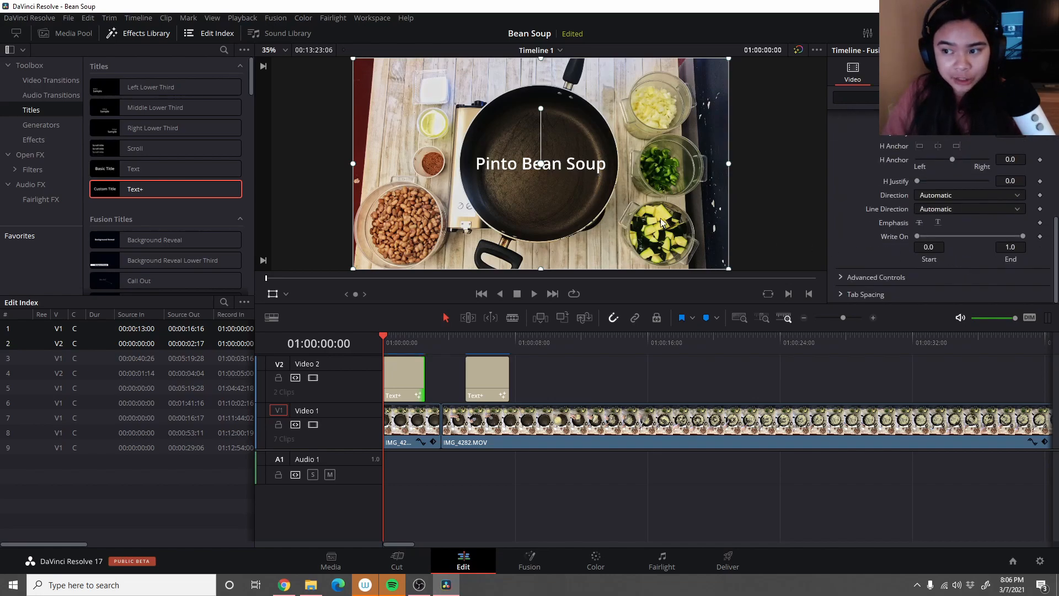
scroll(958, 253, "up", 4)
scroll(957, 252, "up", 5)
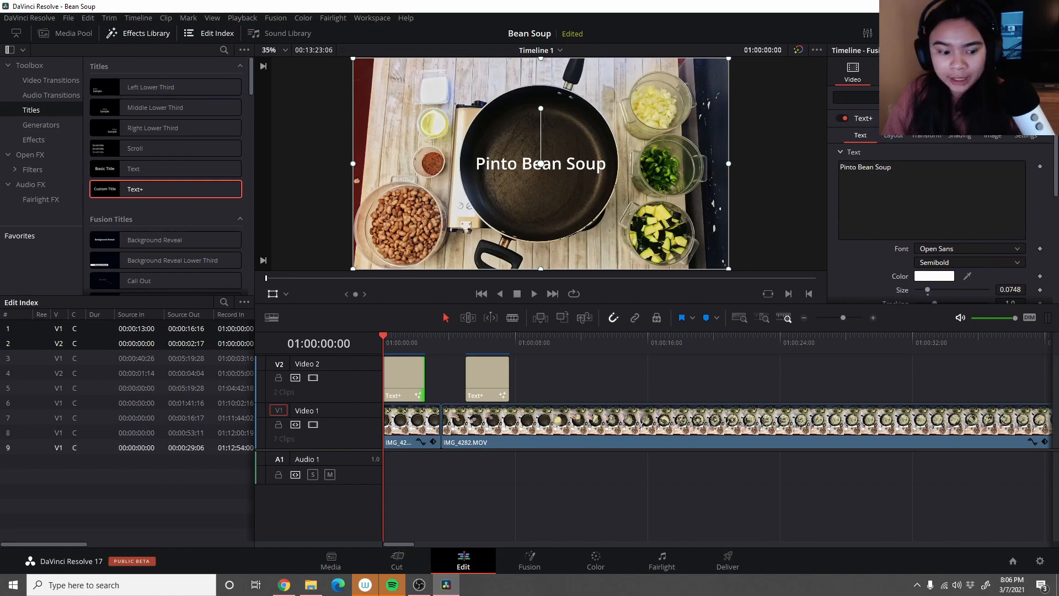
scroll(1009, 182, "down", 3)
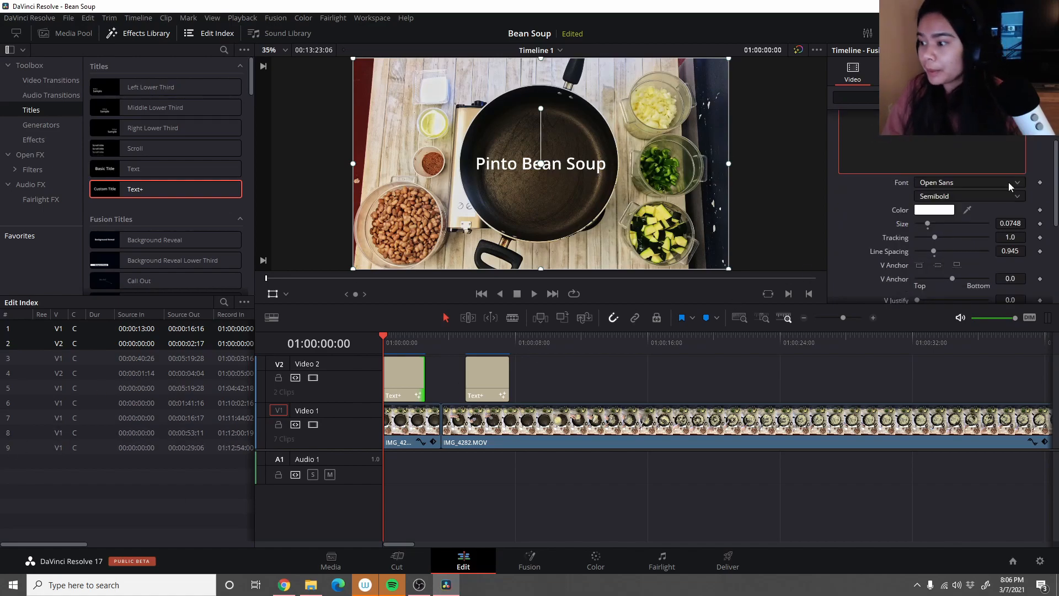
left_click(942, 184)
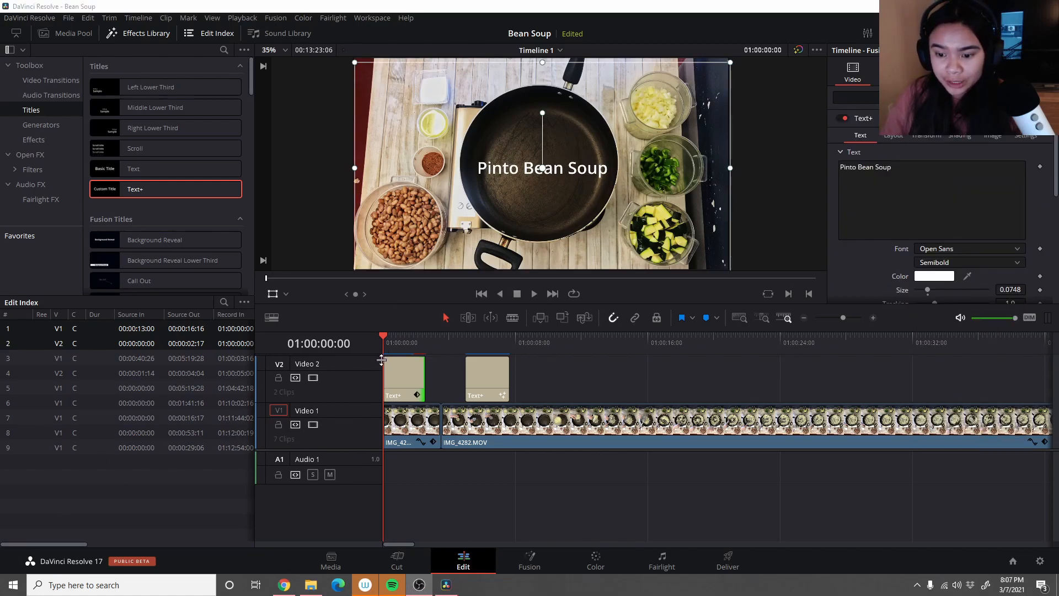
- Give the Pinto Bean Soup title a fade-in and fade-out and play it back from the start
left_click_drag(423, 359, 369, 333)
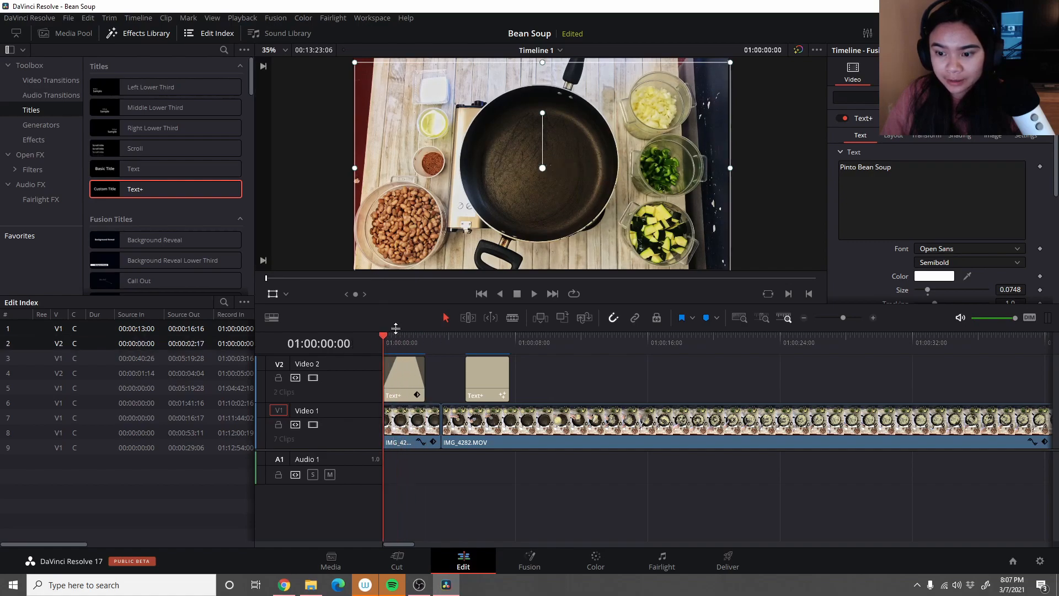
left_click(533, 294)
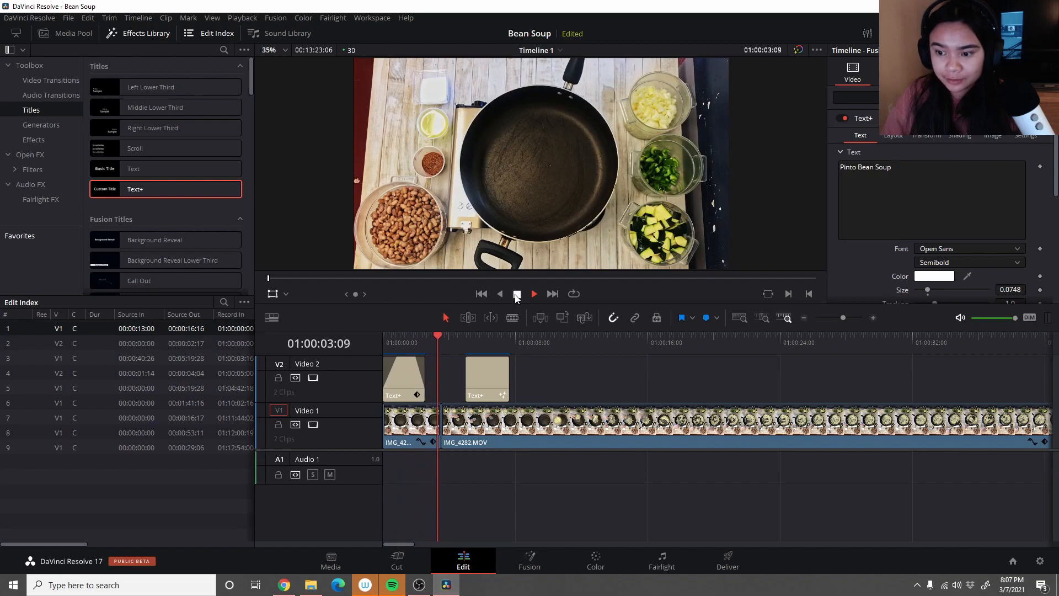
left_click(515, 293)
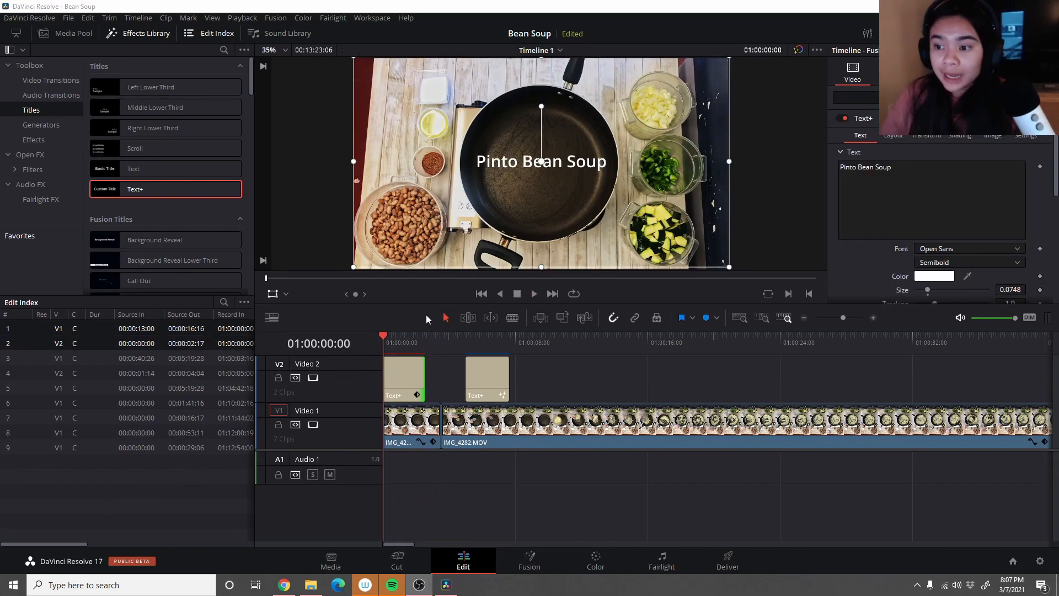
- Reposition the Pinto Bean Soup title over the picture with the Transform overlay
left_click_drag(534, 164, 442, 128)
left_click_drag(426, 88, 596, 215)
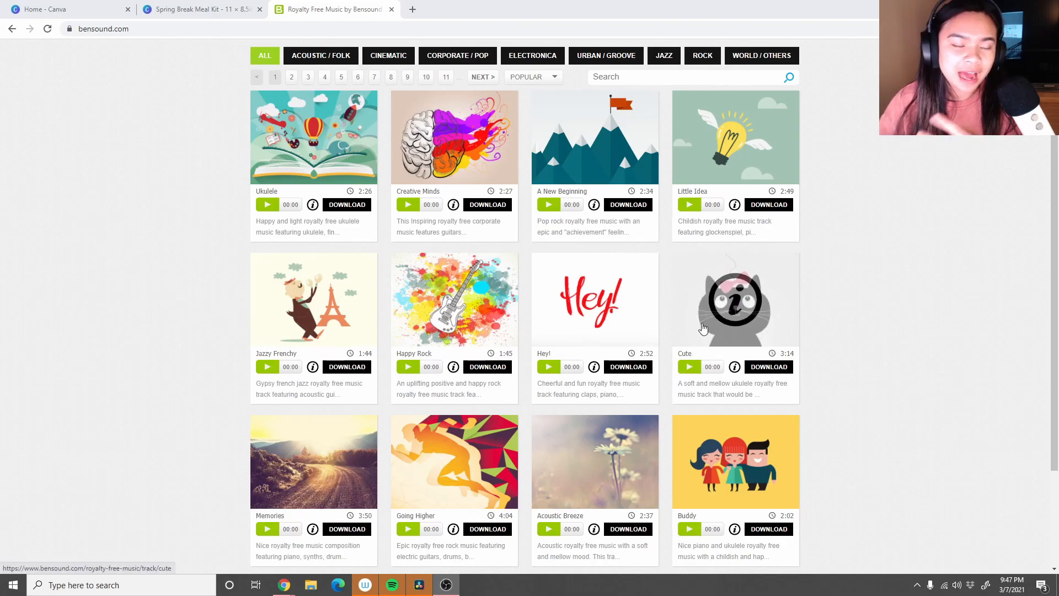
- Browse Bensound's royalty-free tracks, open the second page of tracks, and switch back to the Bean Soup project in DaVinci Resolve
scroll(484, 369, "down", 3)
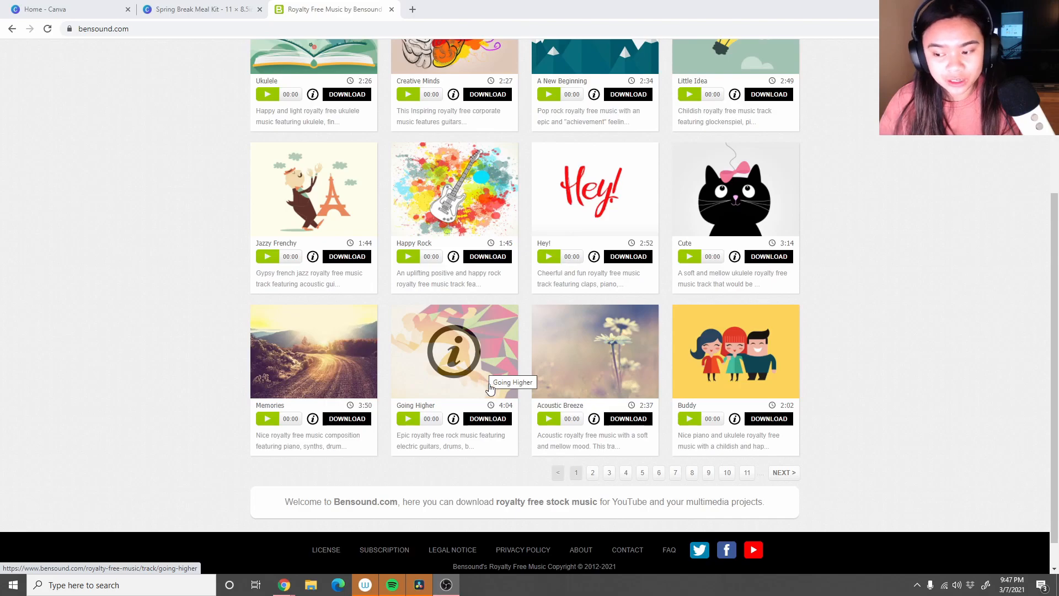
left_click(594, 472)
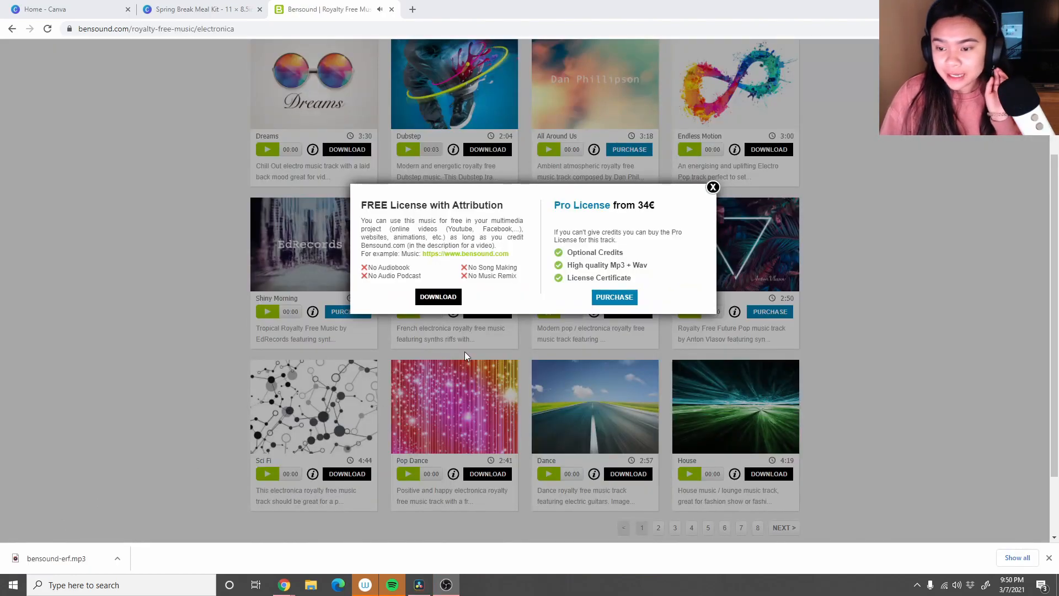
left_click(428, 589)
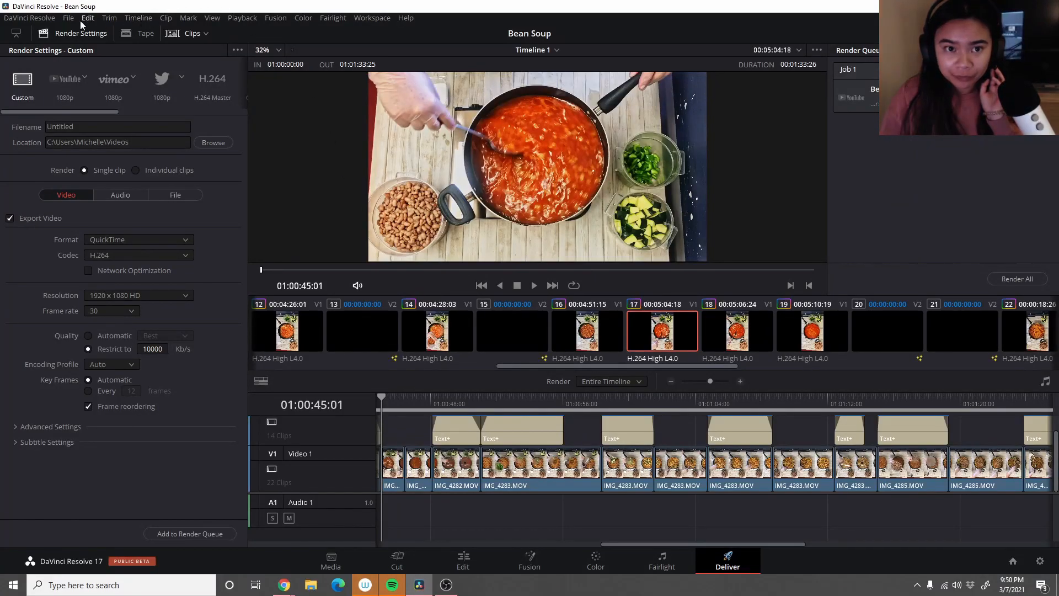
left_click(68, 22)
left_click(37, 22)
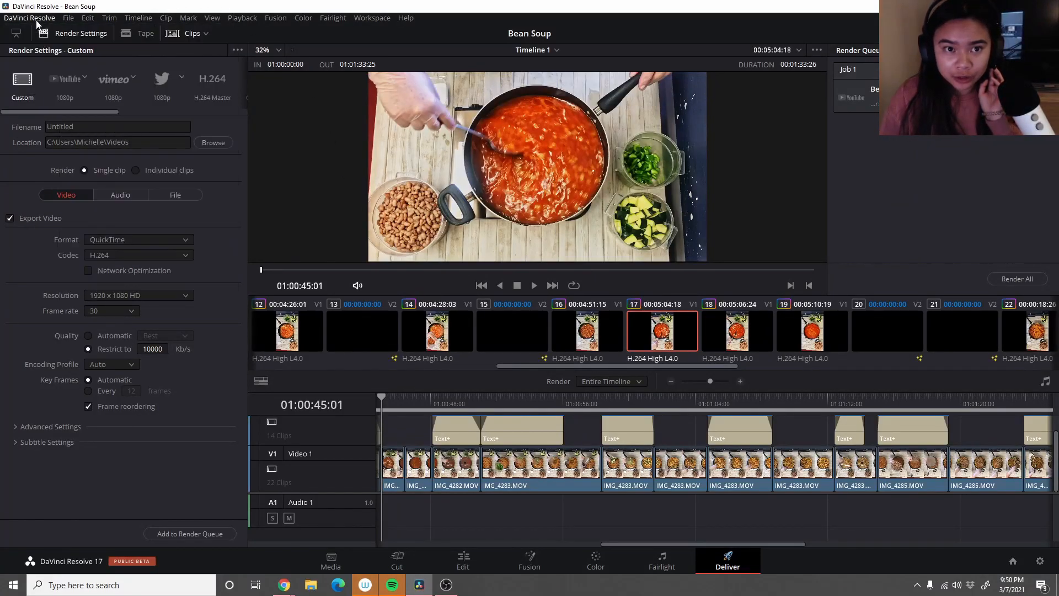
left_click(88, 20)
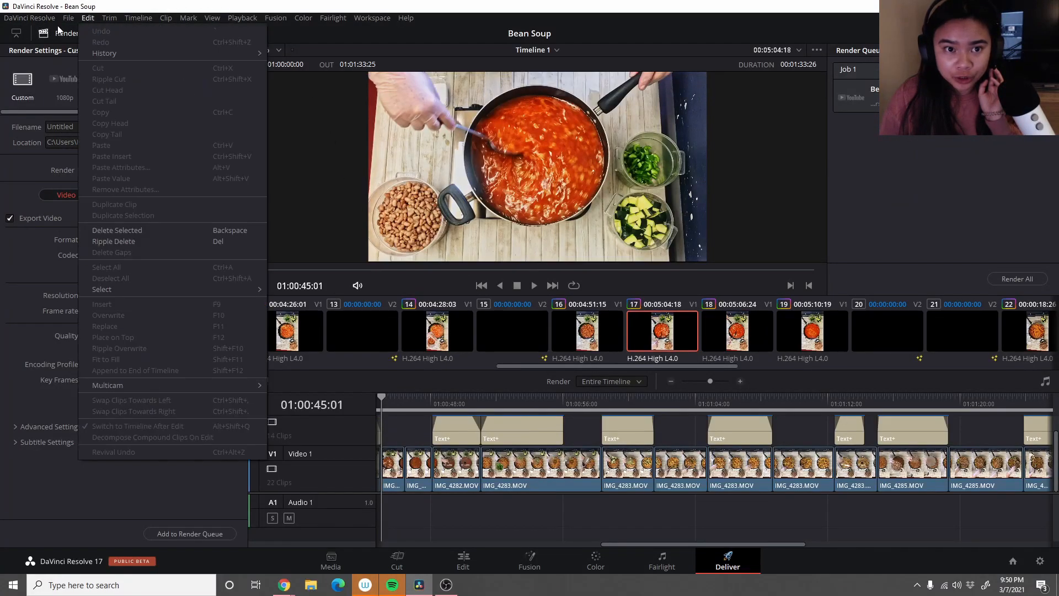
left_click(16, 33)
left_click(16, 33)
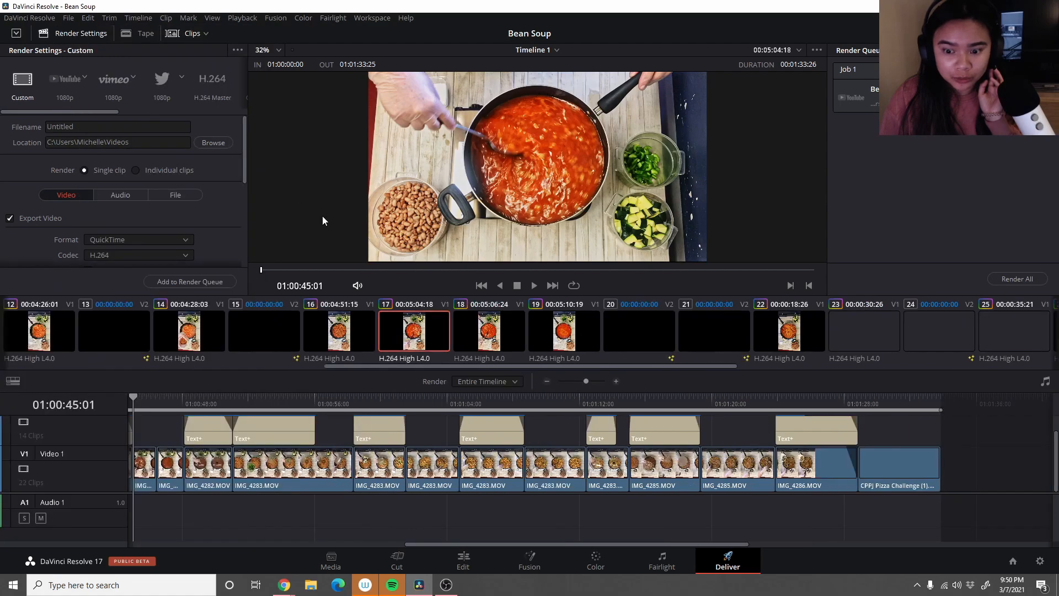
left_click(108, 19)
mouse_move(138, 19)
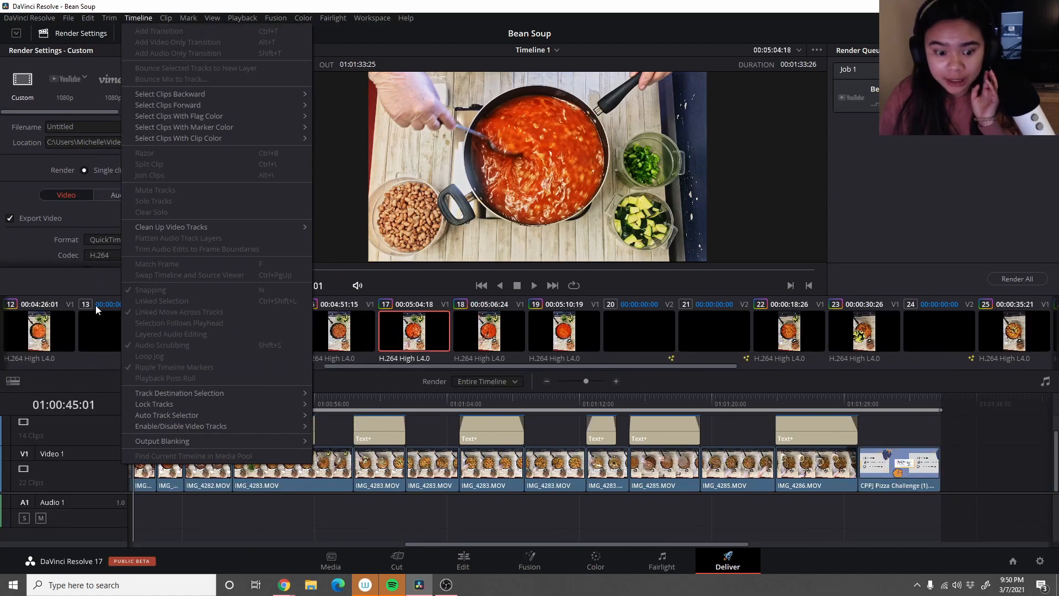
- On the Edit page, import bensound-erf.mp3 from the Downloads folder and place it on the Audio 1 track beneath the video clips
left_click(395, 568)
left_click(464, 563)
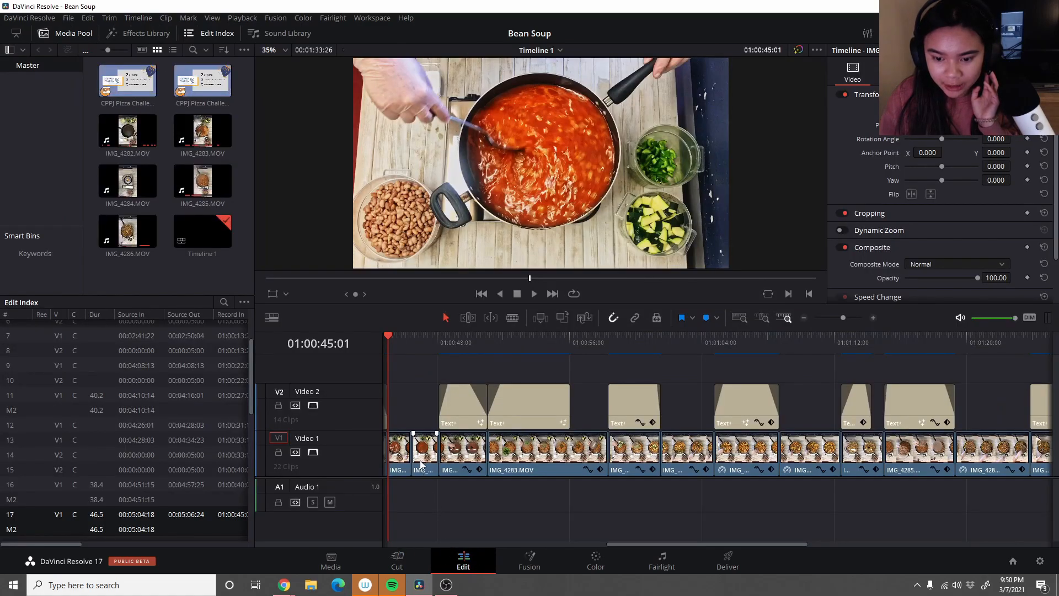
left_click(68, 17)
mouse_move(118, 128)
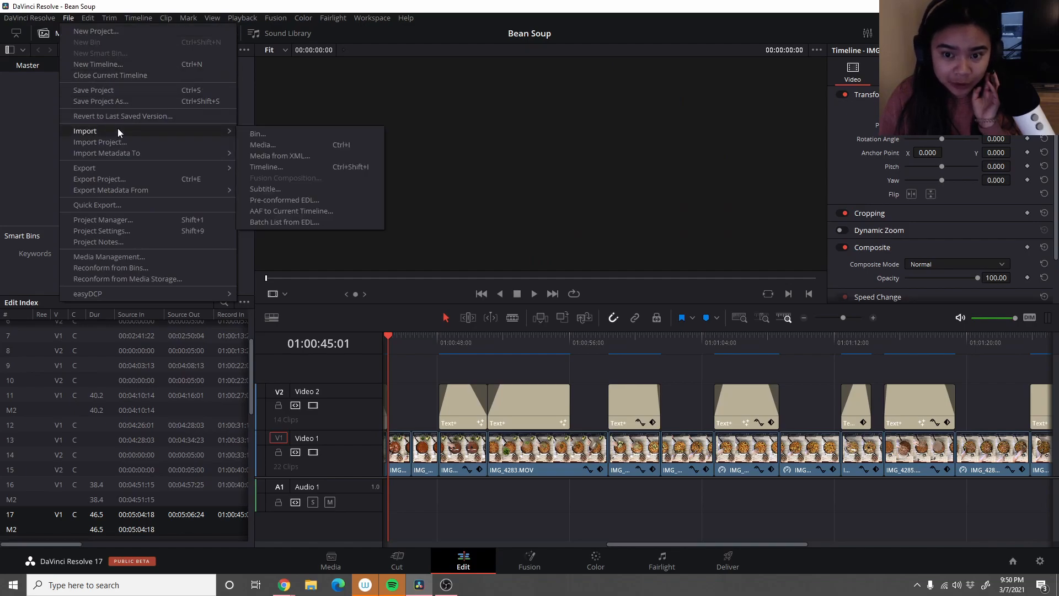
left_click(262, 144)
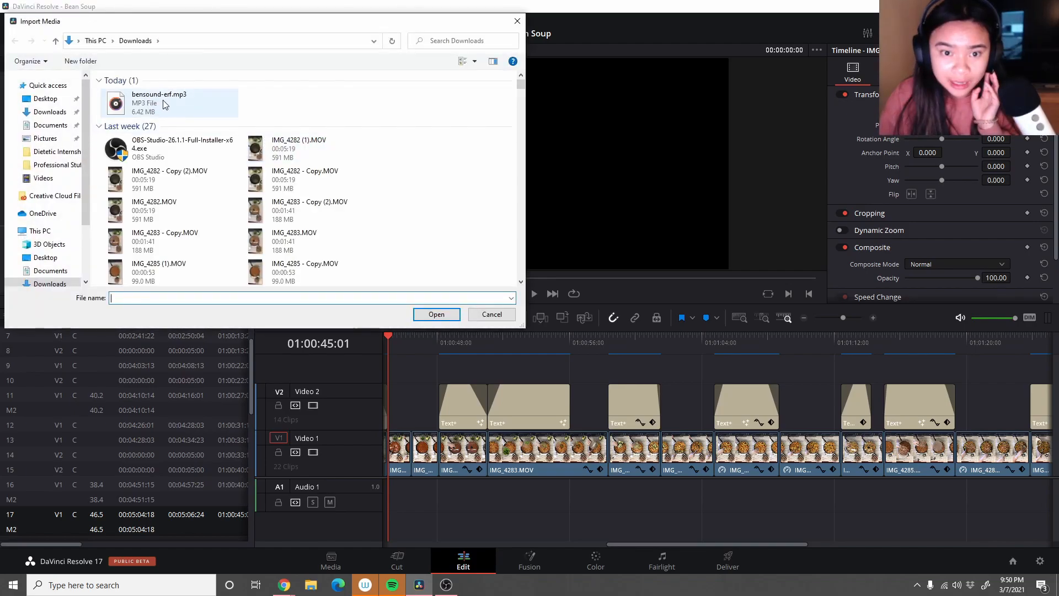
left_click(164, 100)
left_click_drag(164, 101, 387, 505)
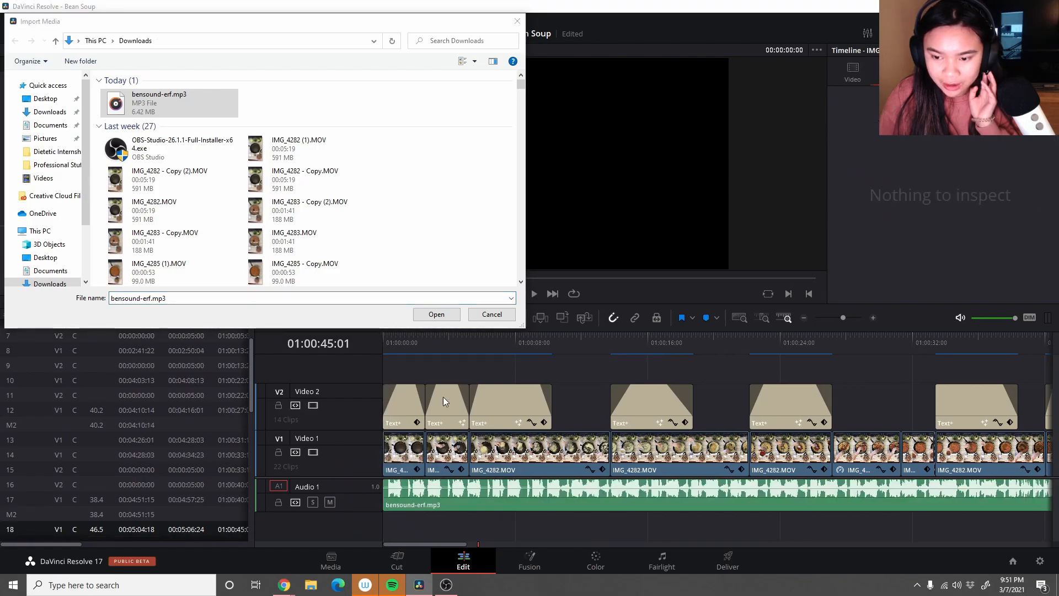
left_click(436, 314)
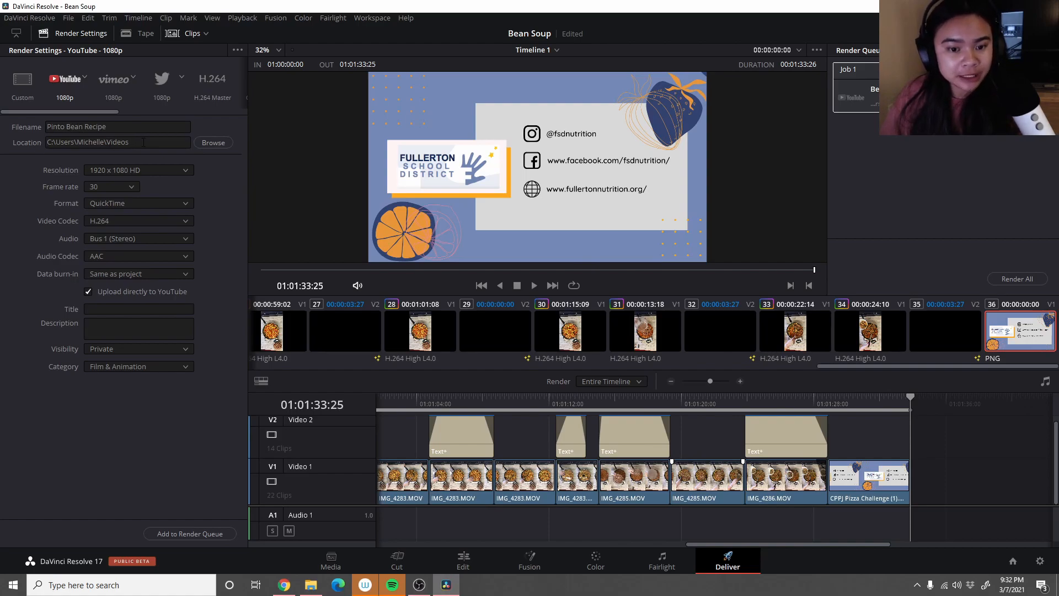
- Try to add the Pinto Bean Recipe YouTube 1080p export to the render queue, cancelling the replacement of the existing file
left_click(202, 534)
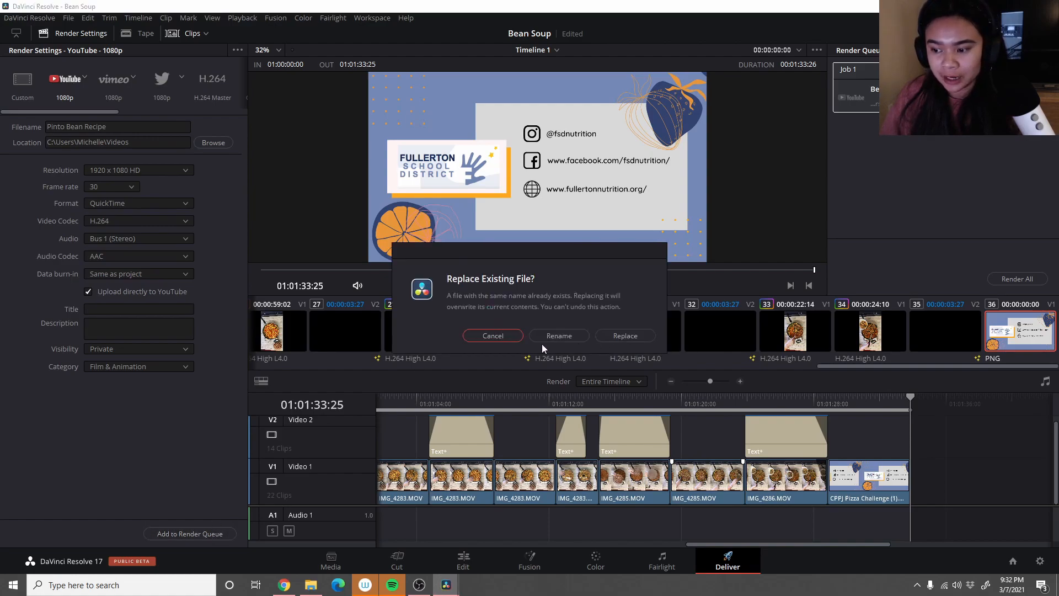
left_click(494, 336)
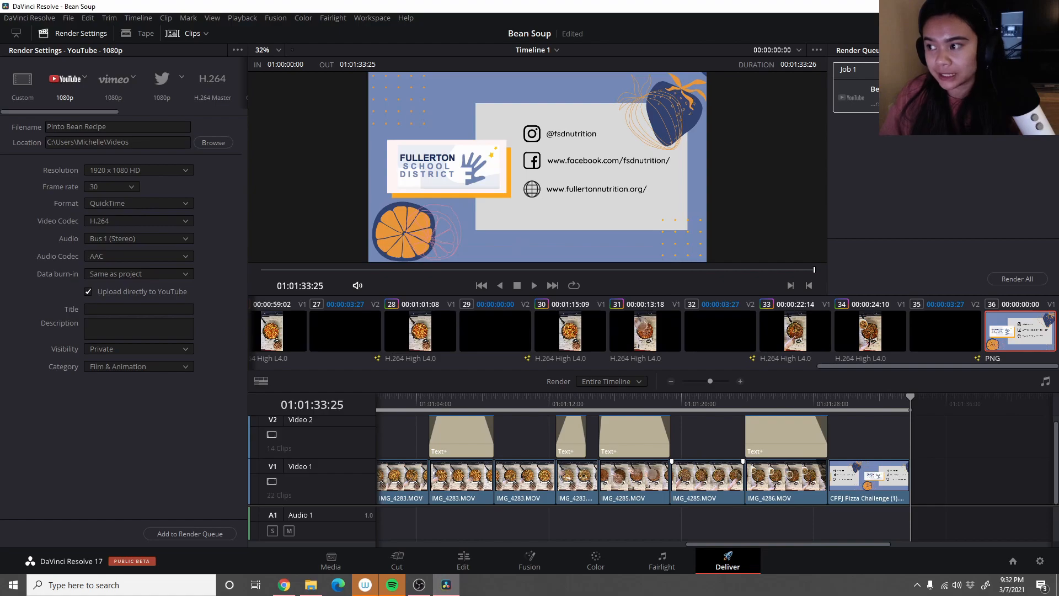